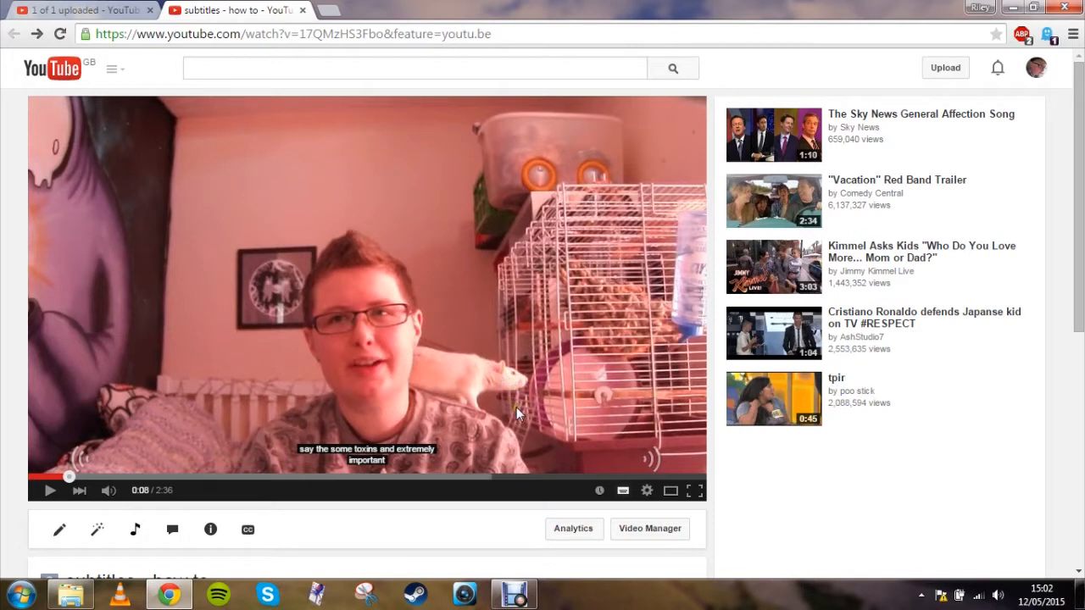
Toggle the playing video's auto-generated English captions off and back on.
{"action": "left_click", "coordinate": [623, 491]}
{"action": "left_click", "coordinate": [623, 492]}
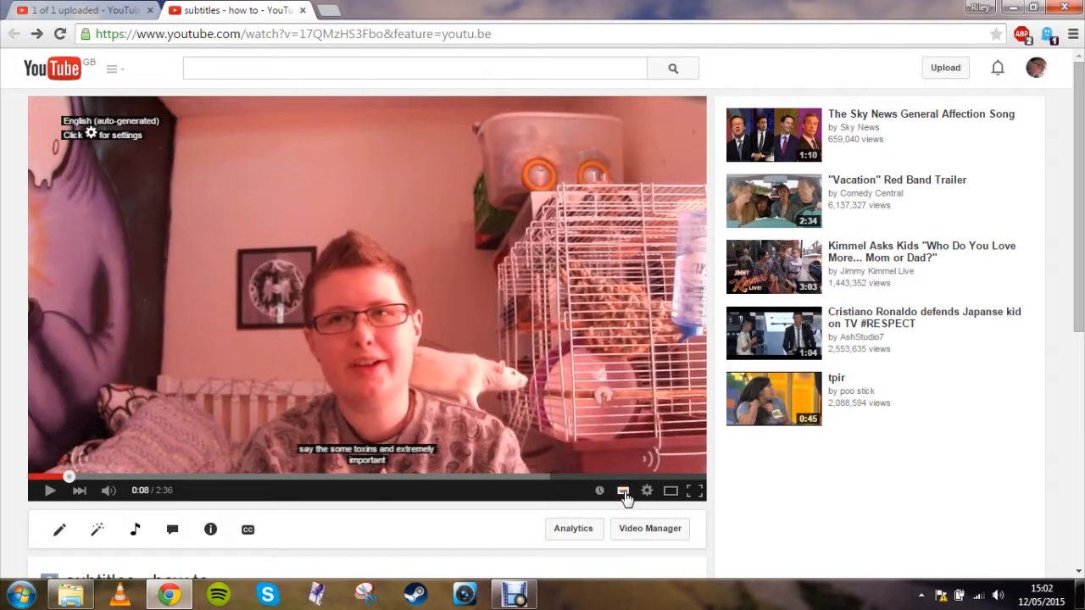
Open the Subtitles and CC settings of the "subtitles - how to" video in Creator Studio.
{"action": "left_click", "coordinate": [1035, 68]}
{"action": "left_click", "coordinate": [956, 216]}
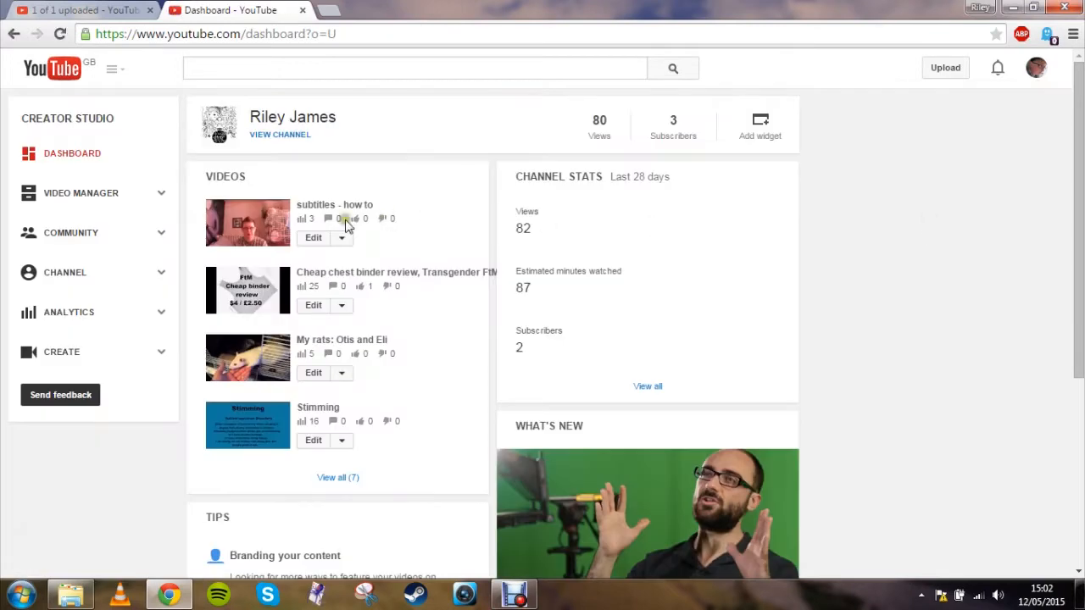
{"action": "left_click", "coordinate": [313, 239]}
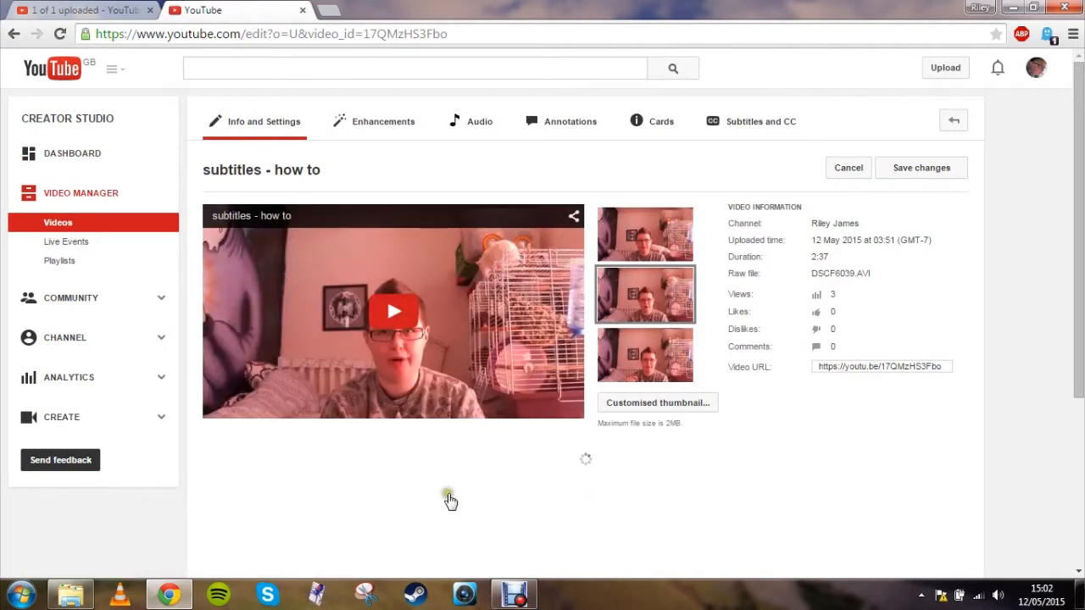
{"action": "left_click", "coordinate": [742, 123]}
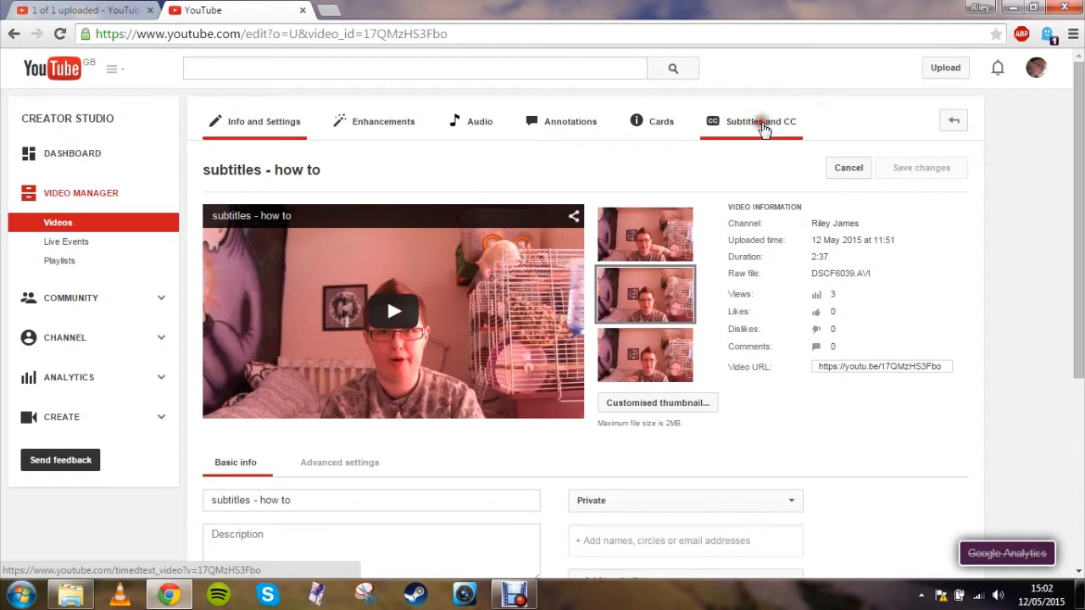
{"action": "left_click", "coordinate": [762, 125]}
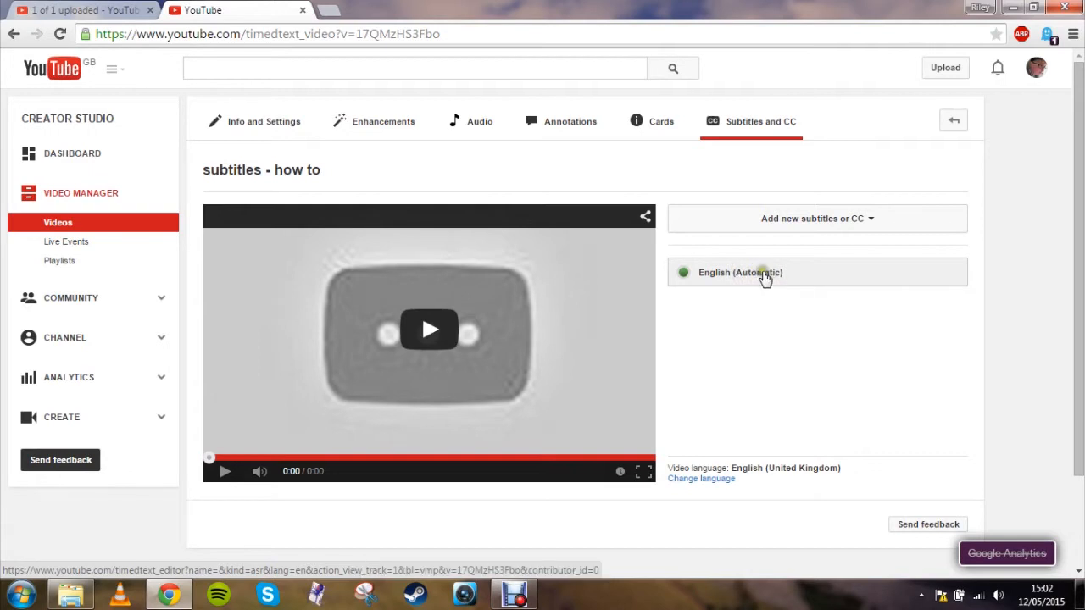
View the English (Automatic) subtitle track, play the video briefly, and return to the subtitle track list.
{"action": "left_click", "coordinate": [763, 277]}
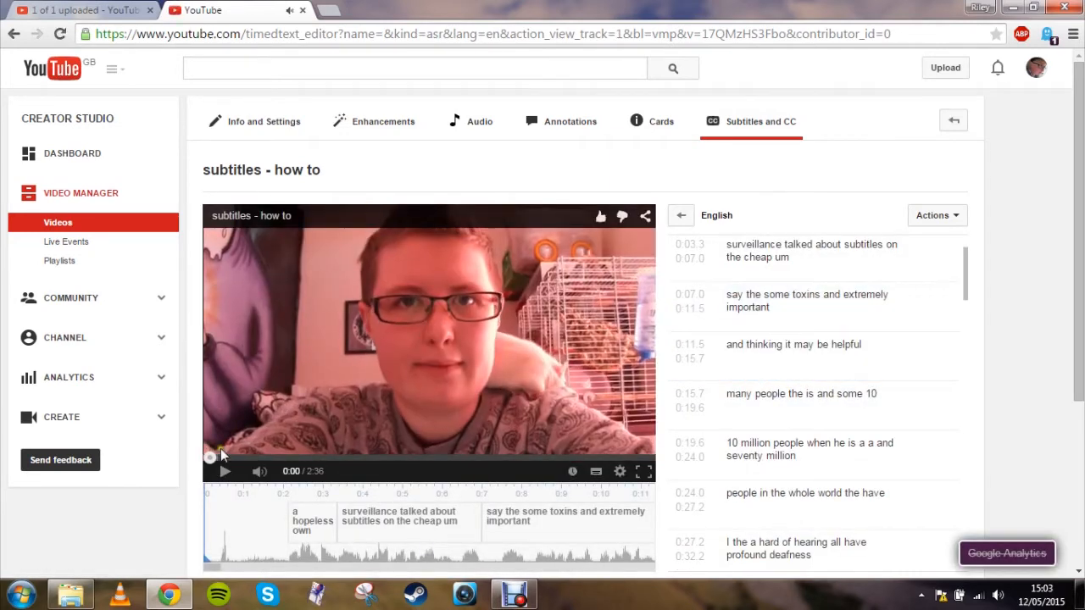
{"action": "left_click", "coordinate": [225, 474]}
{"action": "left_click", "coordinate": [225, 474]}
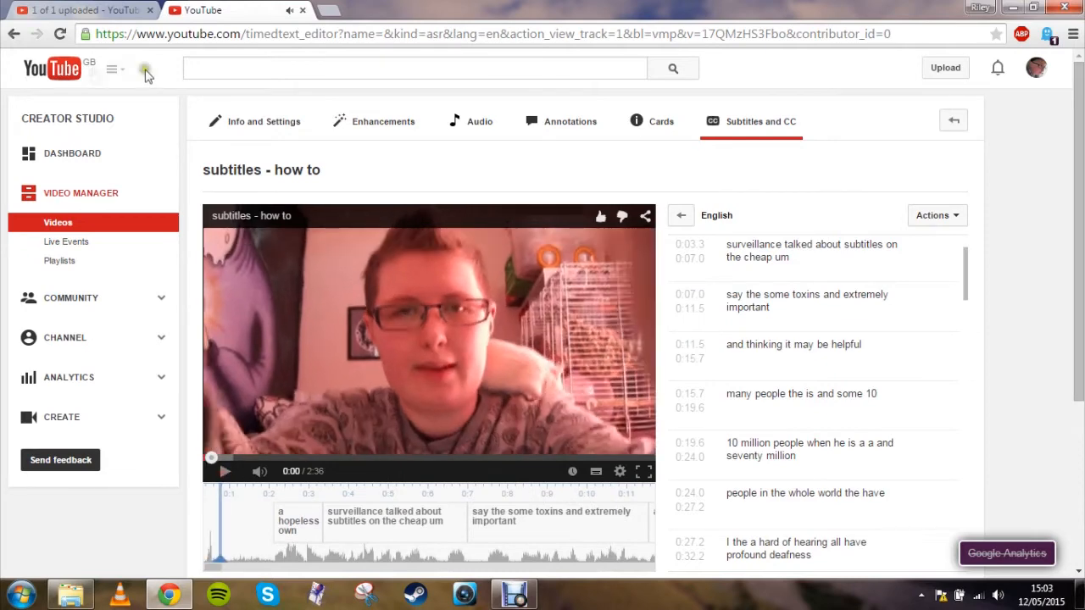
{"action": "left_click", "coordinate": [13, 34]}
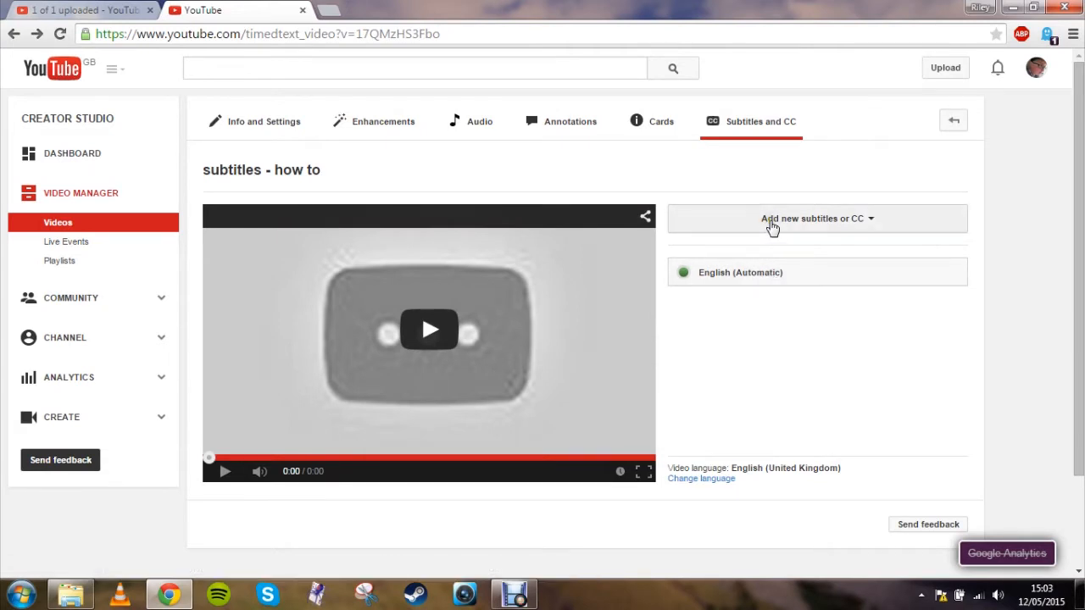
Add a new English (United Kingdom) subtitle track using the Create new subtitles or CC method.
{"action": "left_click", "coordinate": [772, 223]}
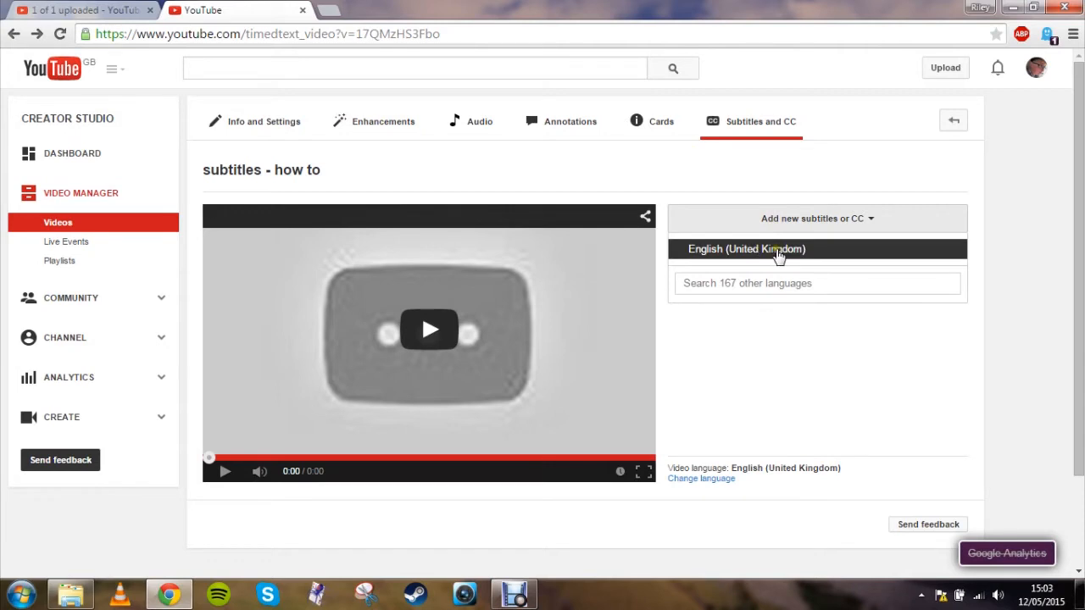
{"action": "left_click", "coordinate": [778, 252]}
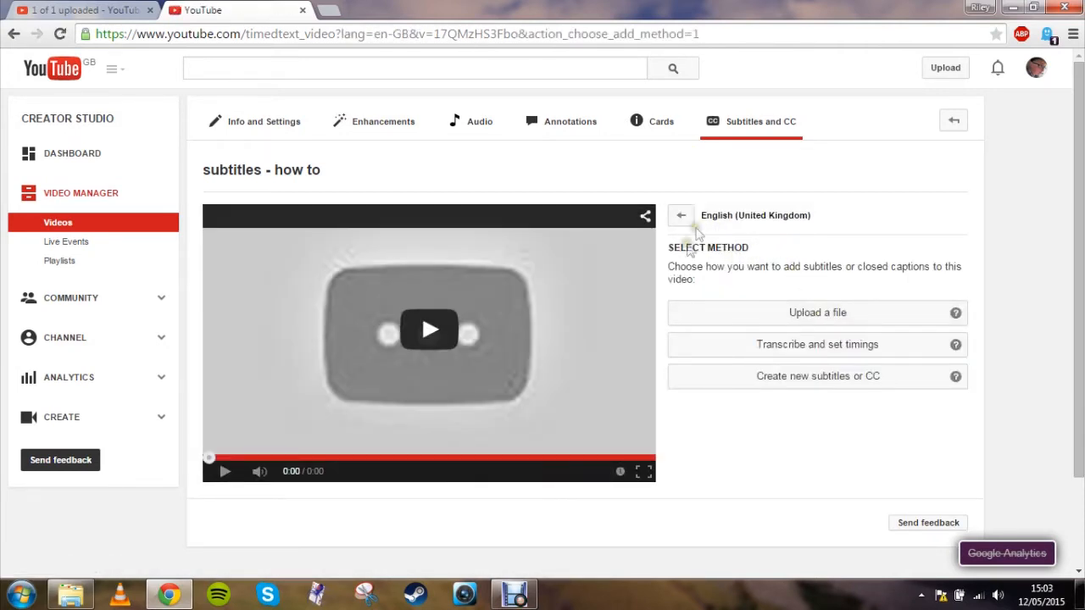
{"action": "left_click", "coordinate": [839, 384]}
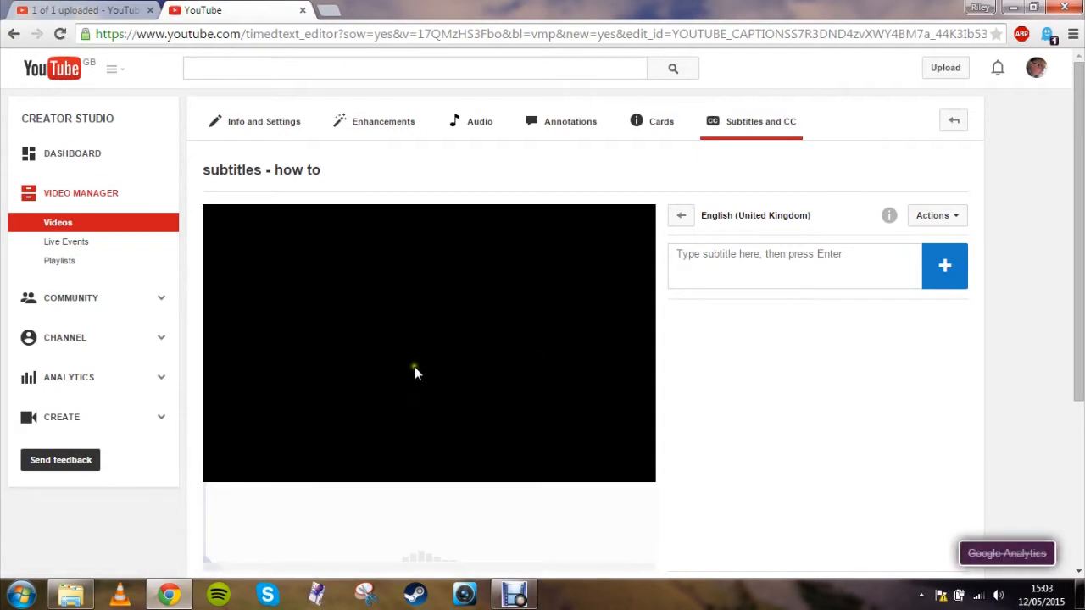
Play through the opening of the video and pause it at 0:09, where the first subtitle belongs.
{"action": "left_click", "coordinate": [214, 459]}
{"action": "mouse_move", "coordinate": [251, 466]}
{"action": "left_mouse_down"}
{"action": "mouse_move", "coordinate": [267, 461]}
{"action": "mouse_move", "coordinate": [234, 460]}
{"action": "left_mouse_up"}
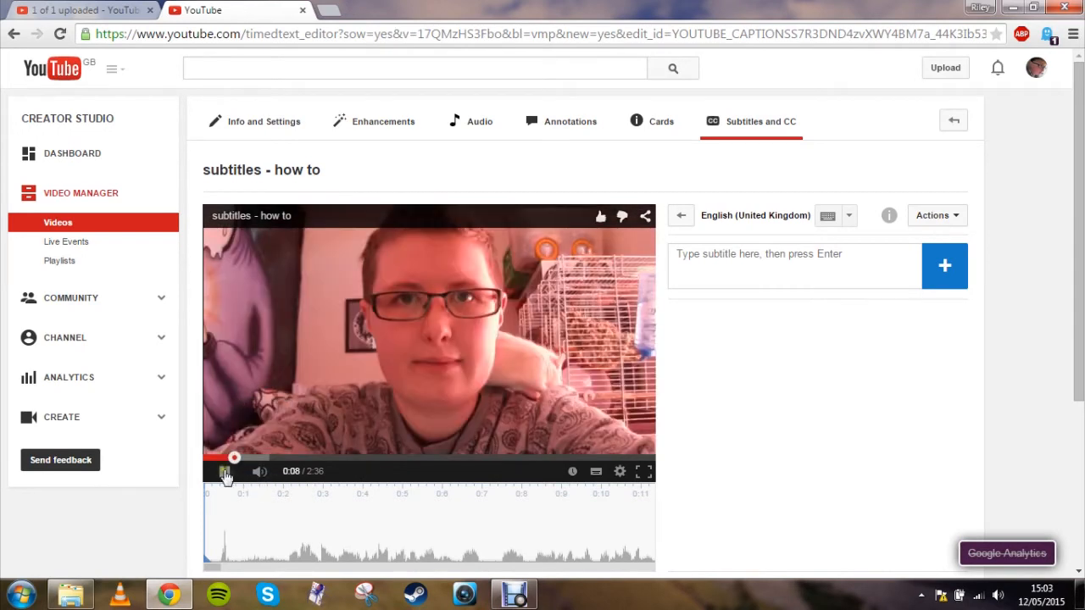
{"action": "left_click", "coordinate": [367, 385]}
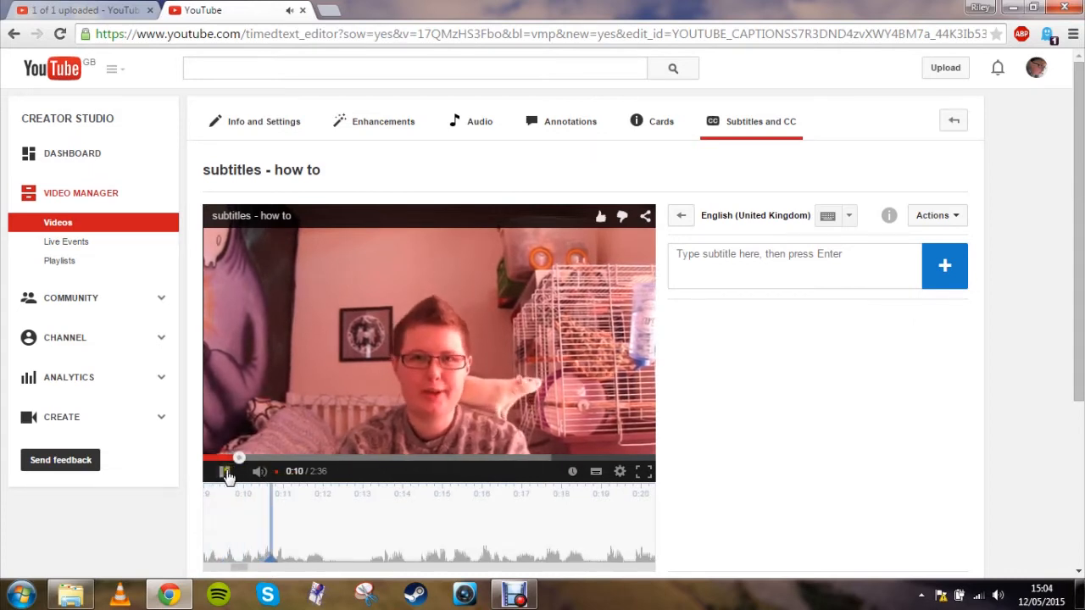
{"action": "left_click", "coordinate": [226, 472]}
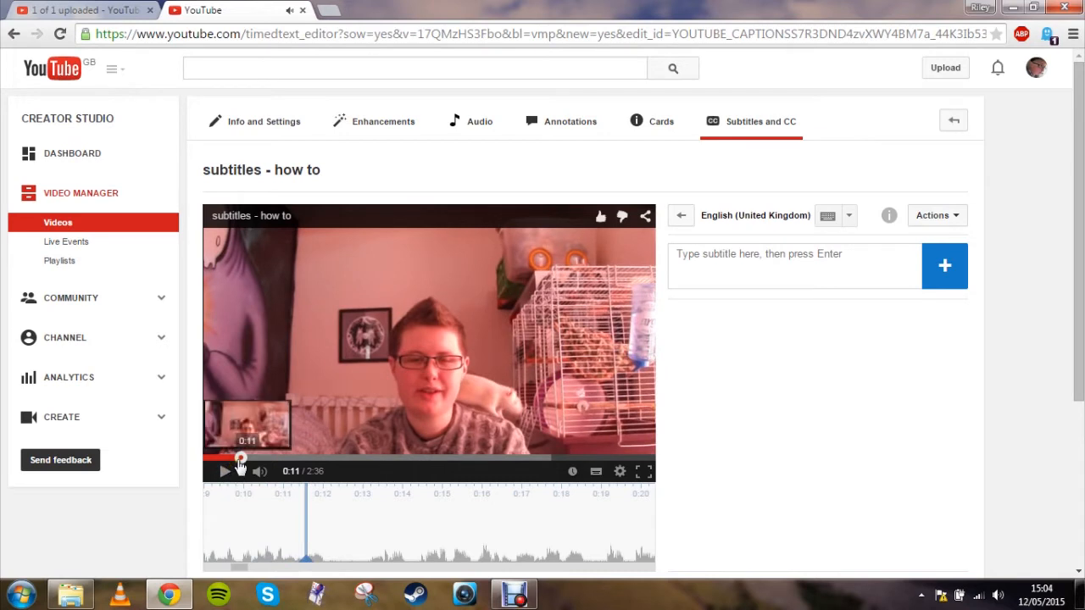
{"action": "left_click_drag", "start_coordinate": [302, 504], "coordinate": [366, 518]}
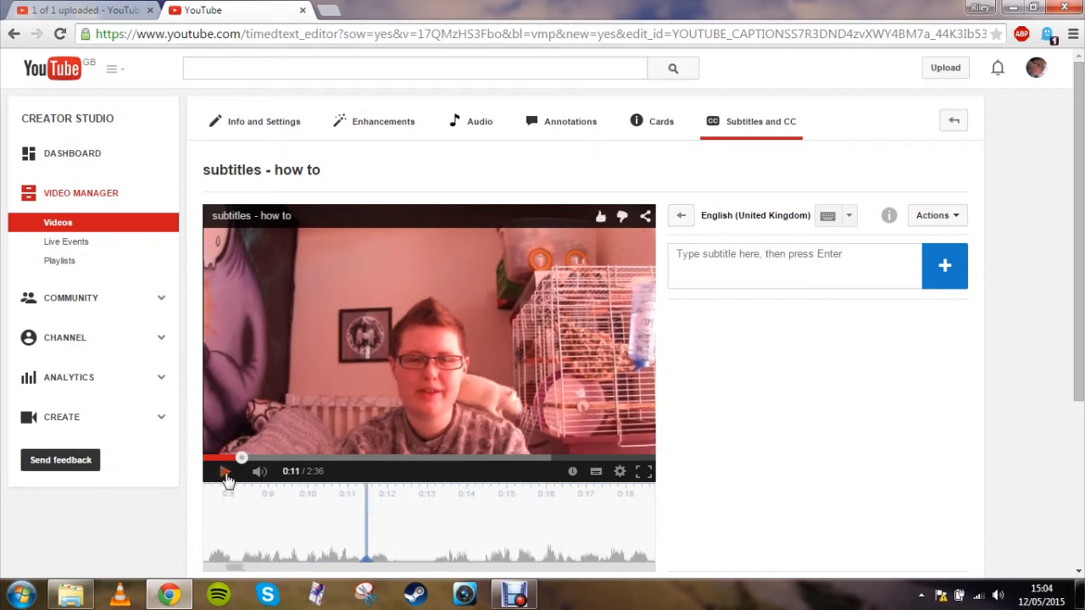
{"action": "left_click", "coordinate": [226, 474]}
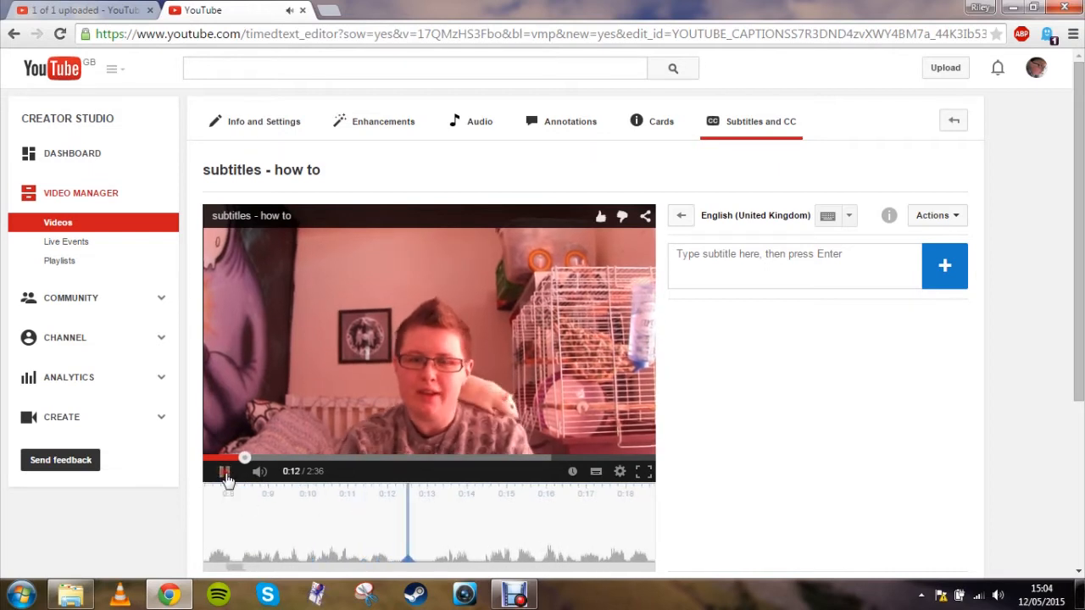
{"action": "left_click_drag", "start_coordinate": [224, 460], "coordinate": [223, 468]}
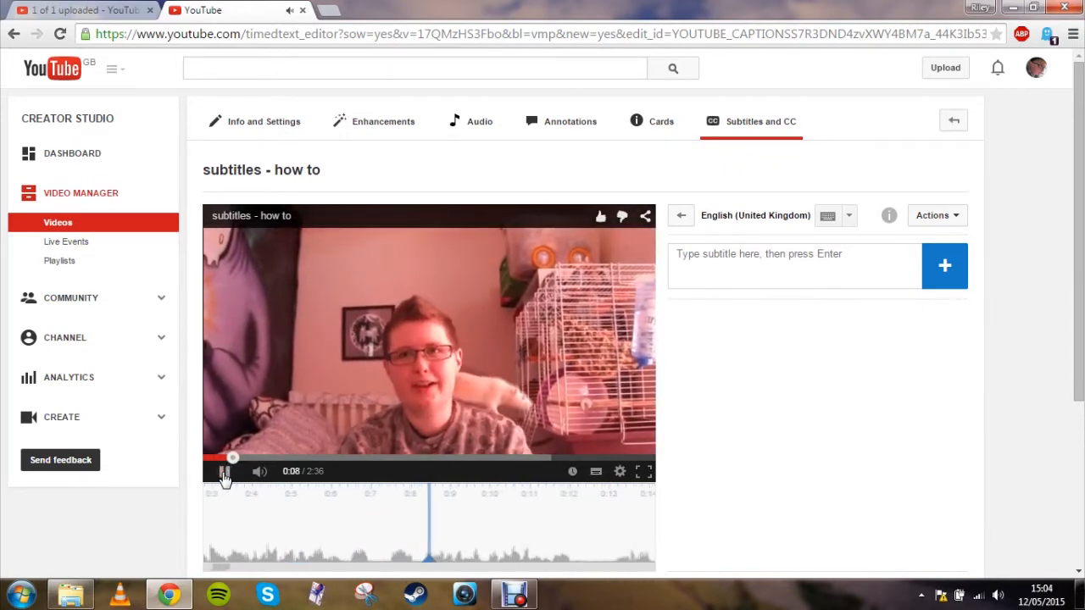
{"action": "left_click", "coordinate": [223, 473]}
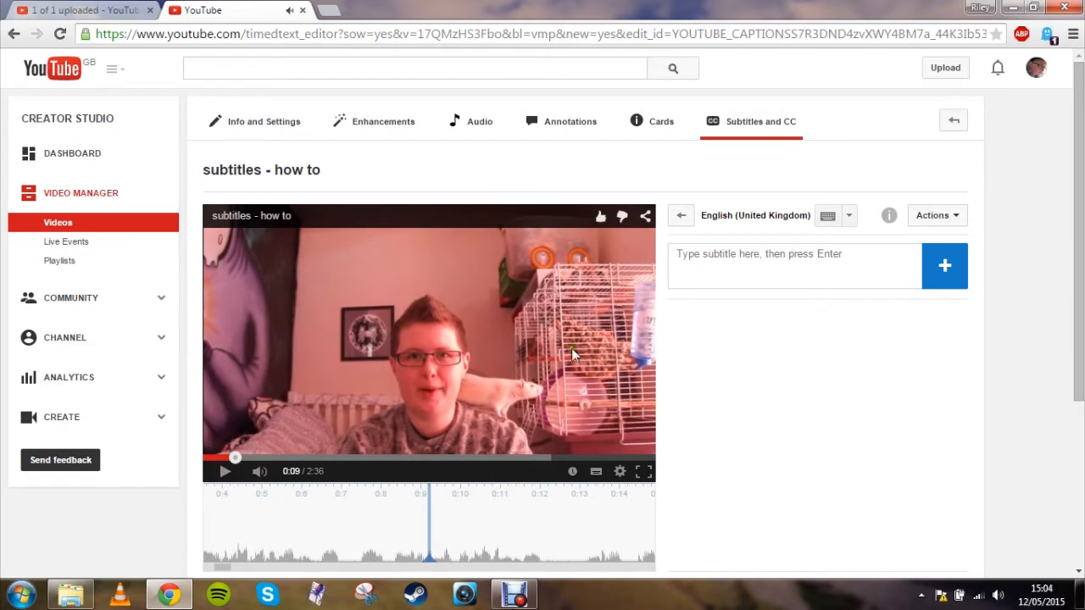
Add the subtitle "Subtitles are very important" at the current playback position.
{"action": "left_click", "coordinate": [806, 270]}
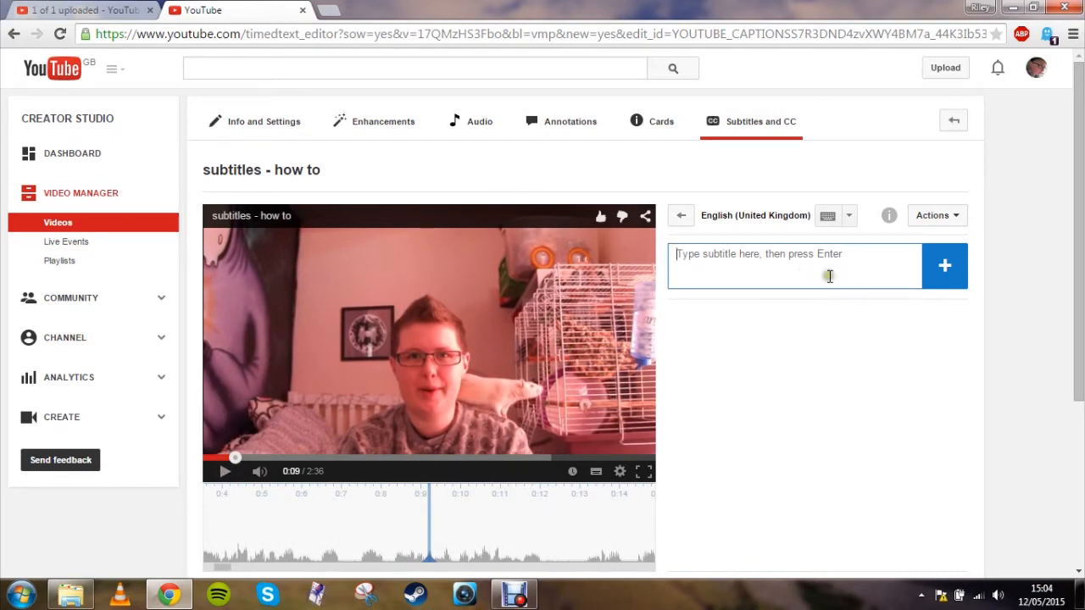
{"action": "type", "text": "Subtit"}
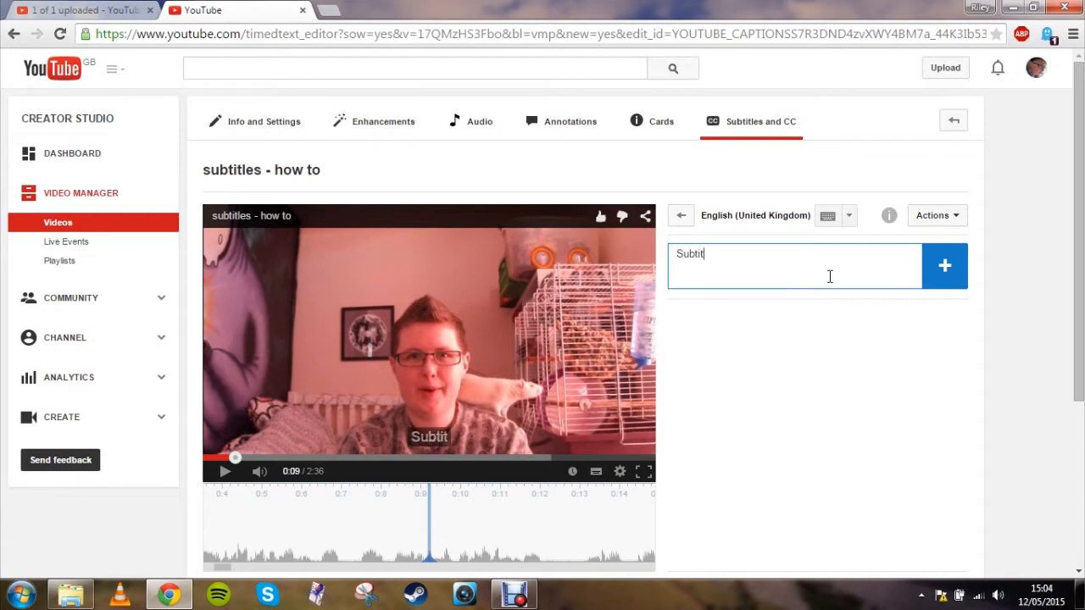
{"action": "type", "text": "les are "}
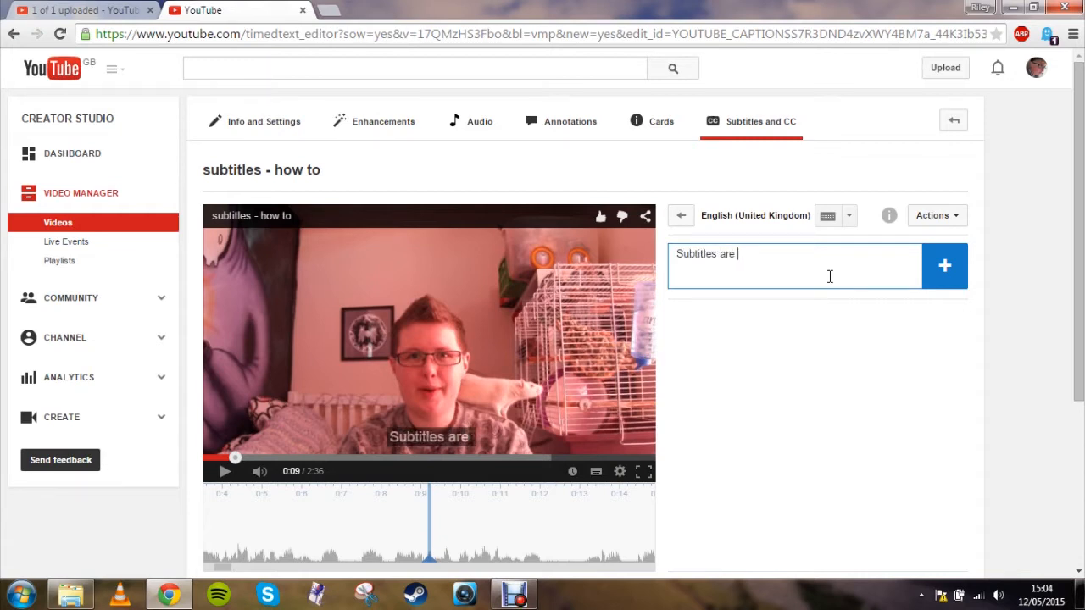
{"action": "type", "text": "very important"}
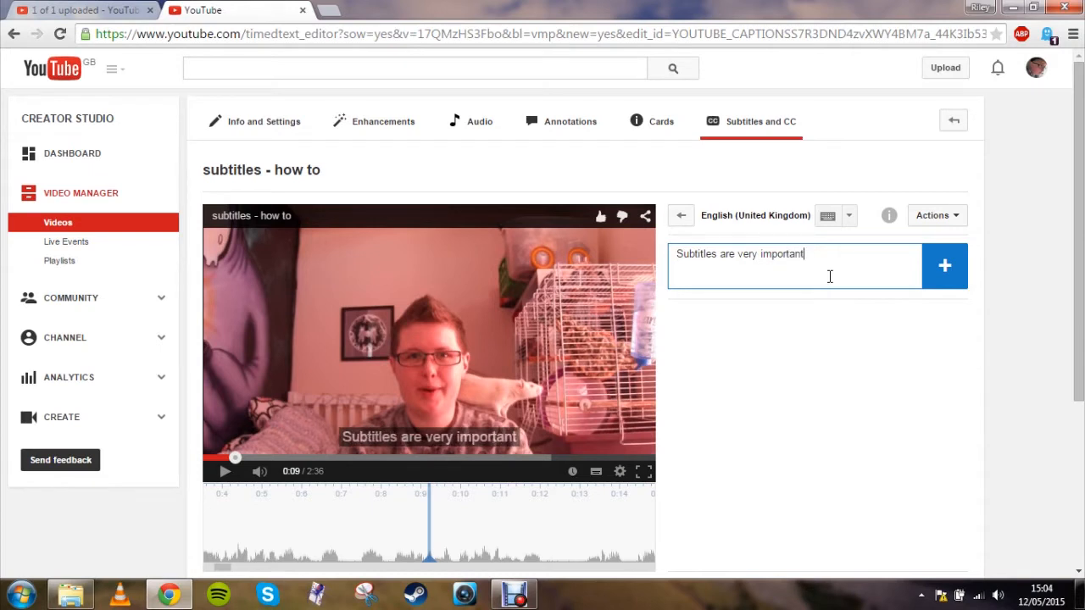
{"action": "left_click", "coordinate": [954, 280]}
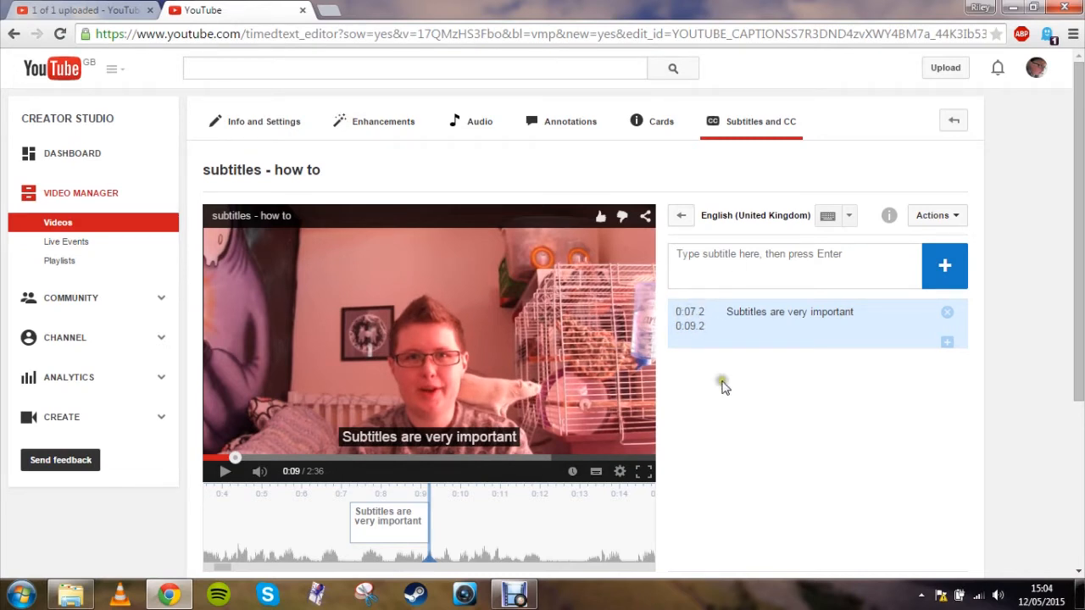
Move playback to about 1:11, listen to the passage, and pause the video at 1:12.
{"action": "left_click", "coordinate": [770, 264]}
{"action": "left_click", "coordinate": [412, 458]}
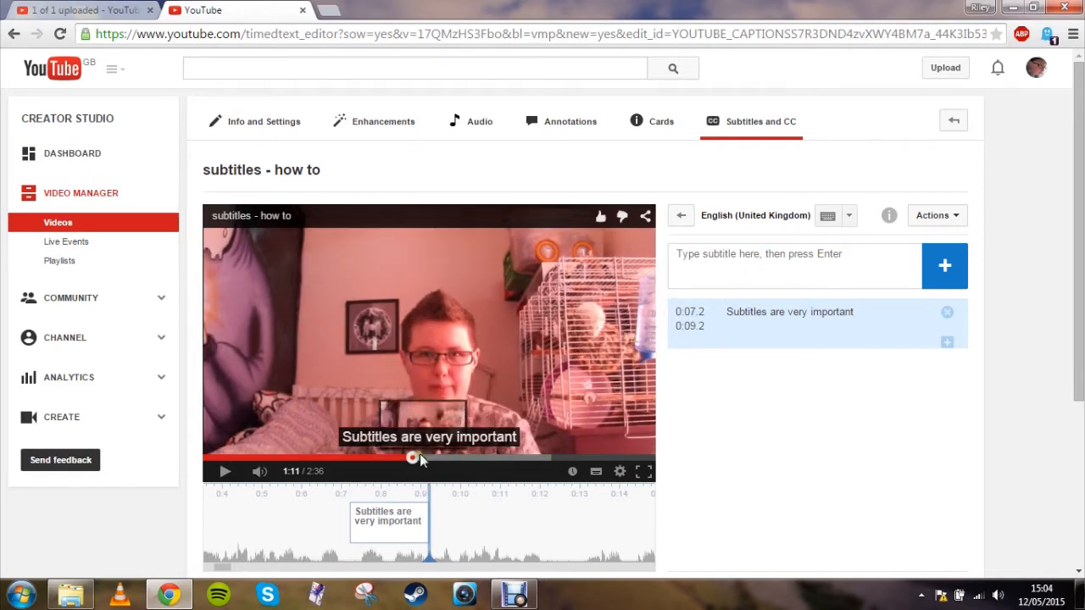
{"action": "left_click", "coordinate": [225, 472]}
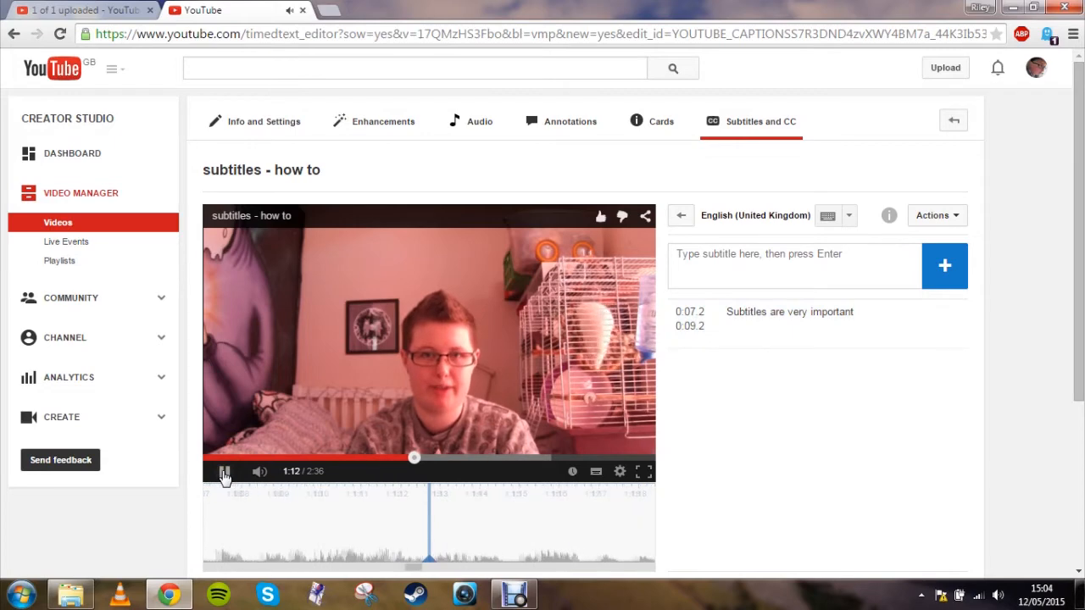
{"action": "left_click", "coordinate": [224, 472]}
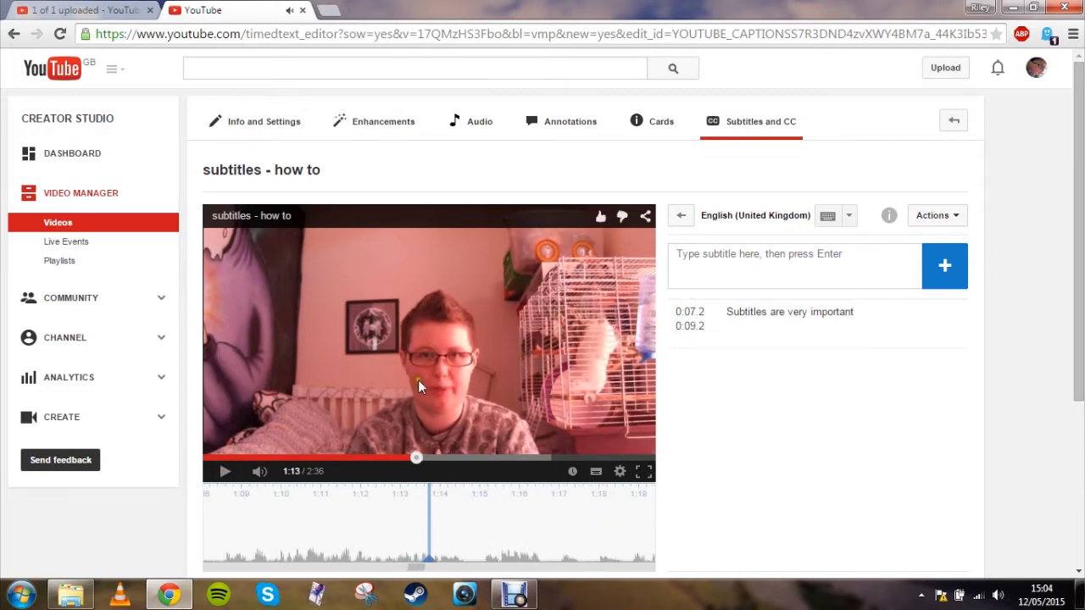
{"action": "left_click", "coordinate": [412, 458]}
{"action": "left_click", "coordinate": [225, 474]}
{"action": "left_click", "coordinate": [226, 474]}
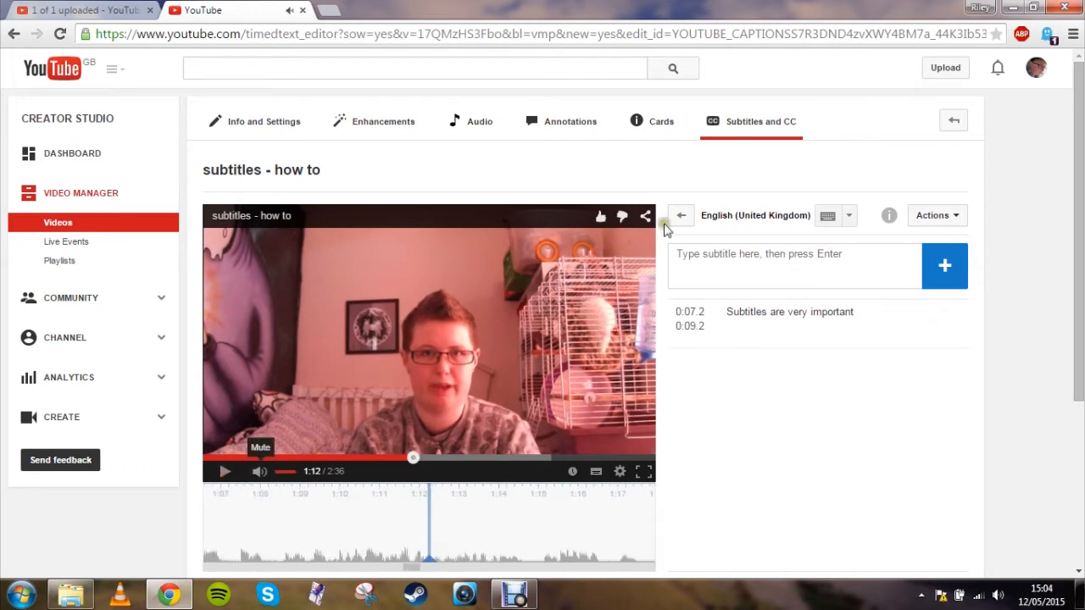
Add the subtitle "misinterpreting" at 1:12, correcting its spelling with the spell-checker suggestion.
{"action": "left_click", "coordinate": [762, 272]}
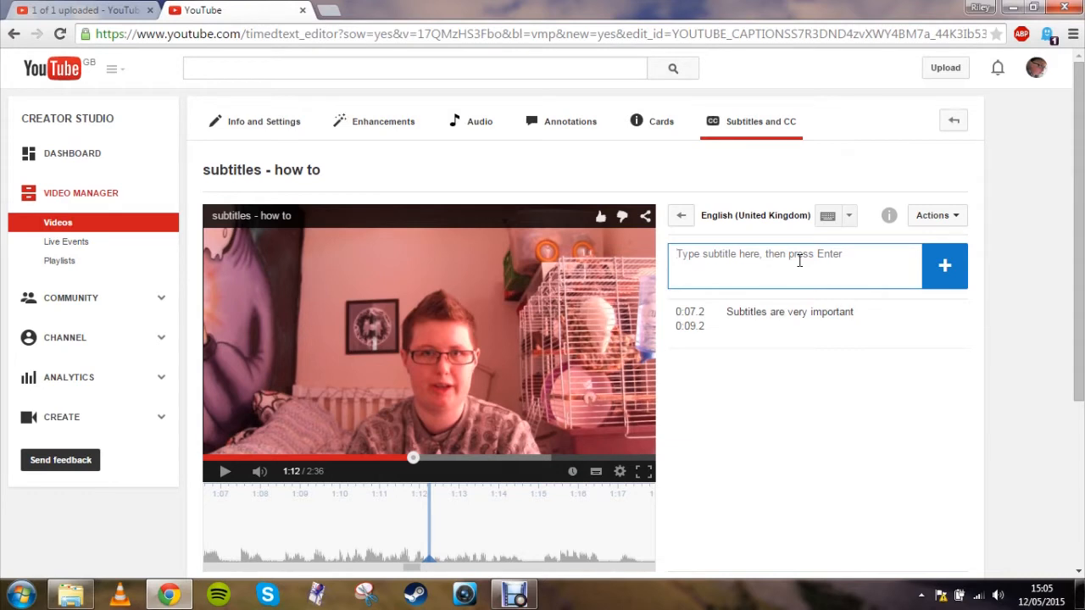
{"action": "type", "text": "mis"}
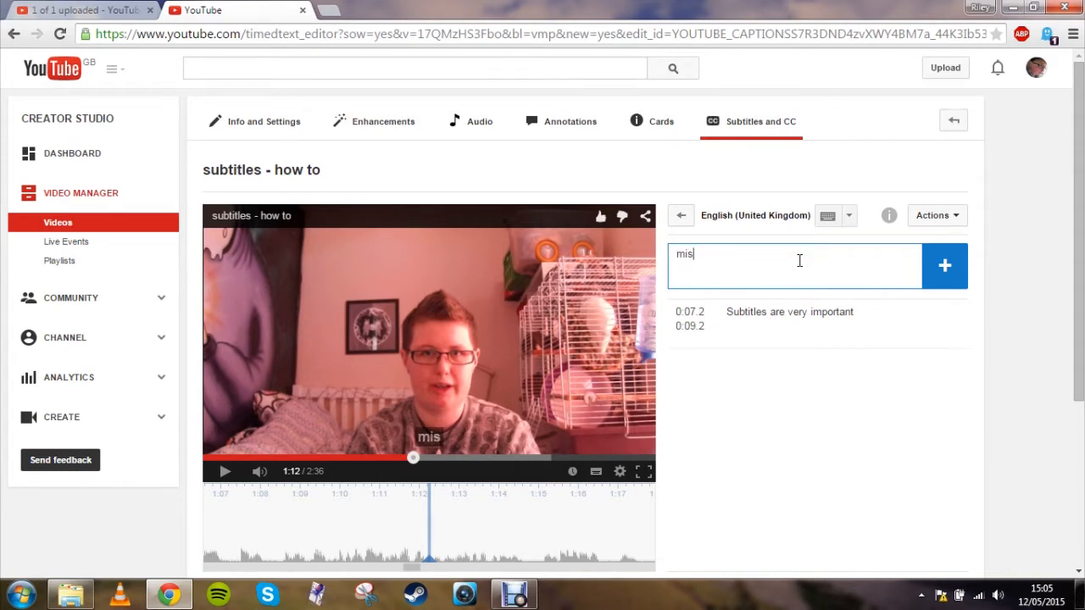
{"action": "type", "text": "intur"}
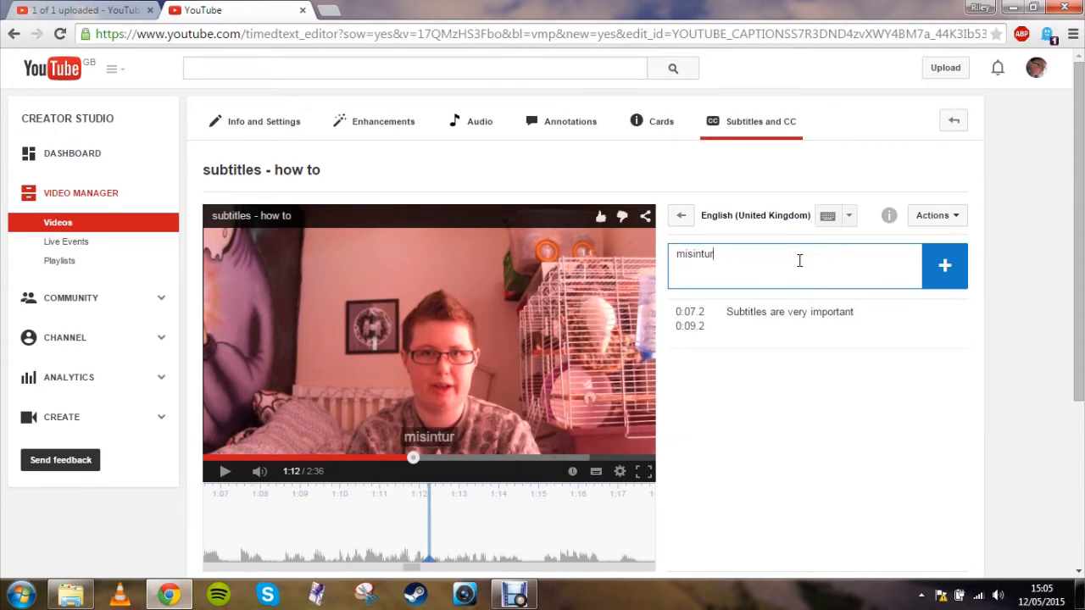
{"action": "type", "text": "preting"}
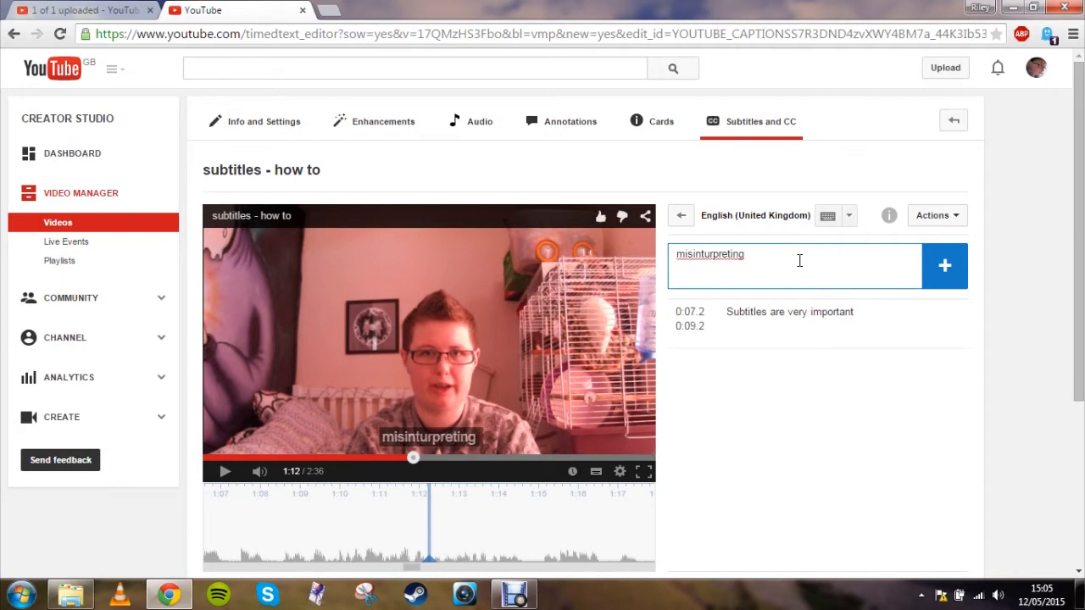
{"action": "right_click", "coordinate": [712, 254]}
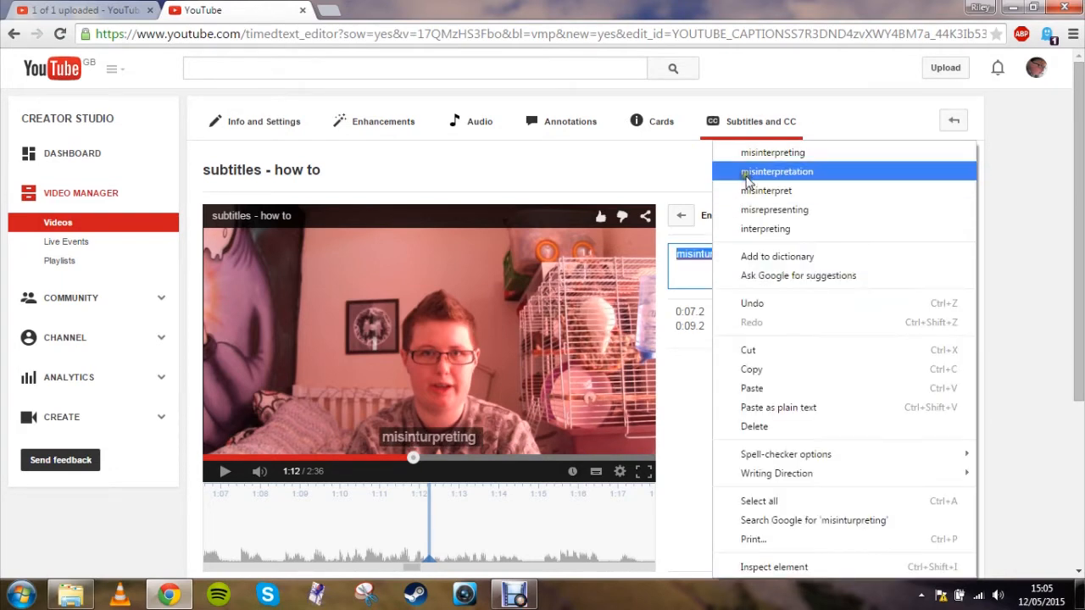
{"action": "left_click", "coordinate": [775, 153]}
{"action": "left_click", "coordinate": [758, 253]}
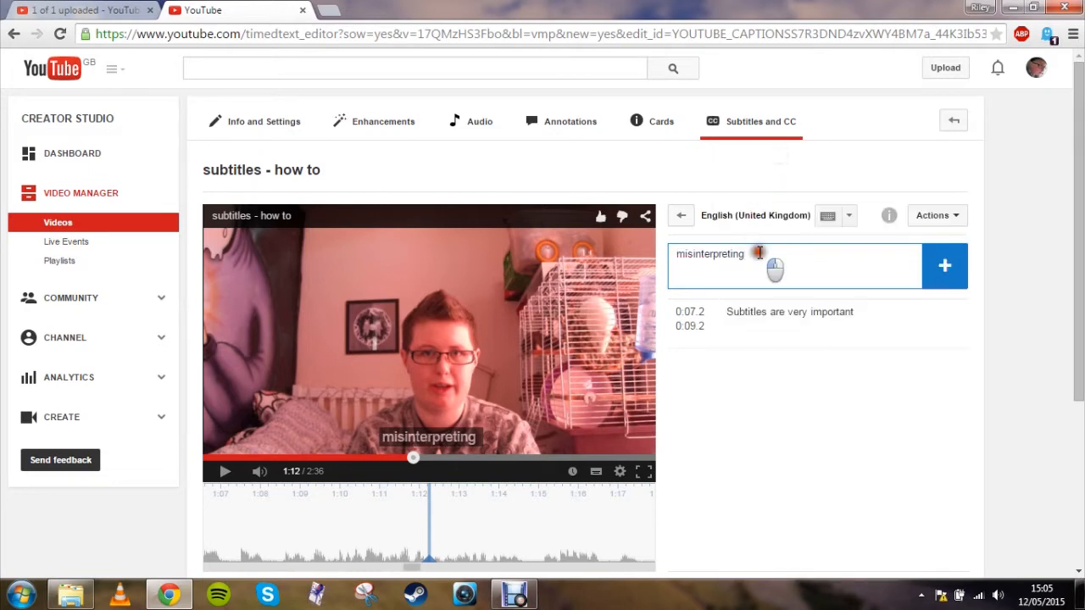
{"action": "left_click", "coordinate": [955, 275]}
Set the "misinterpreting" subtitle to start at 1:09.5 and end at 1:14.2.
{"action": "left_click", "coordinate": [761, 361]}
{"action": "left_click", "coordinate": [686, 361]}
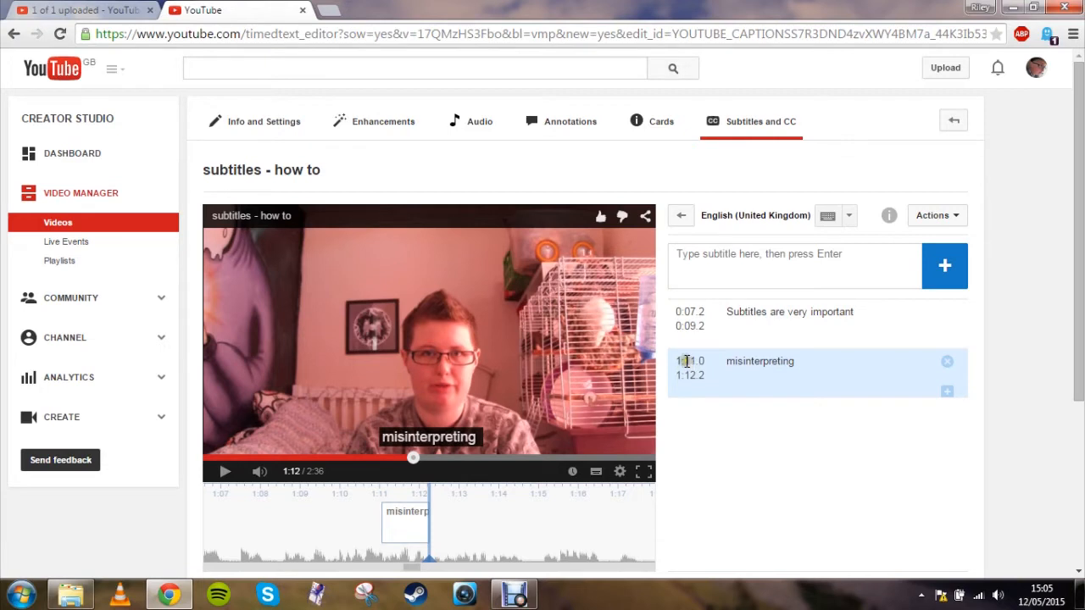
{"action": "left_click", "coordinate": [465, 497]}
{"action": "left_click", "coordinate": [694, 360]}
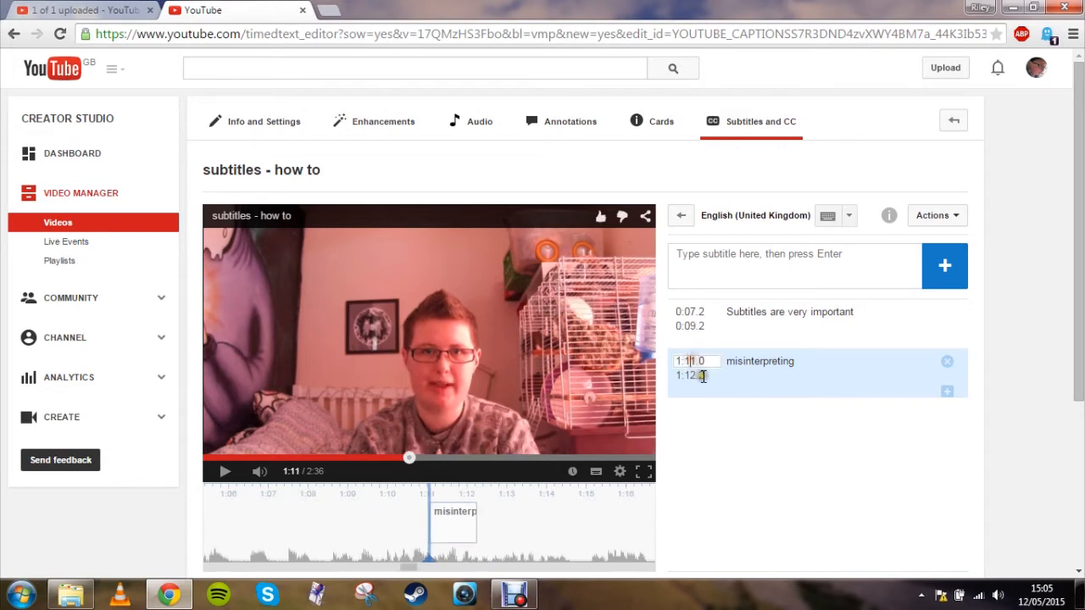
{"action": "left_click", "coordinate": [695, 361]}
{"action": "double_click", "coordinate": [690, 361]}
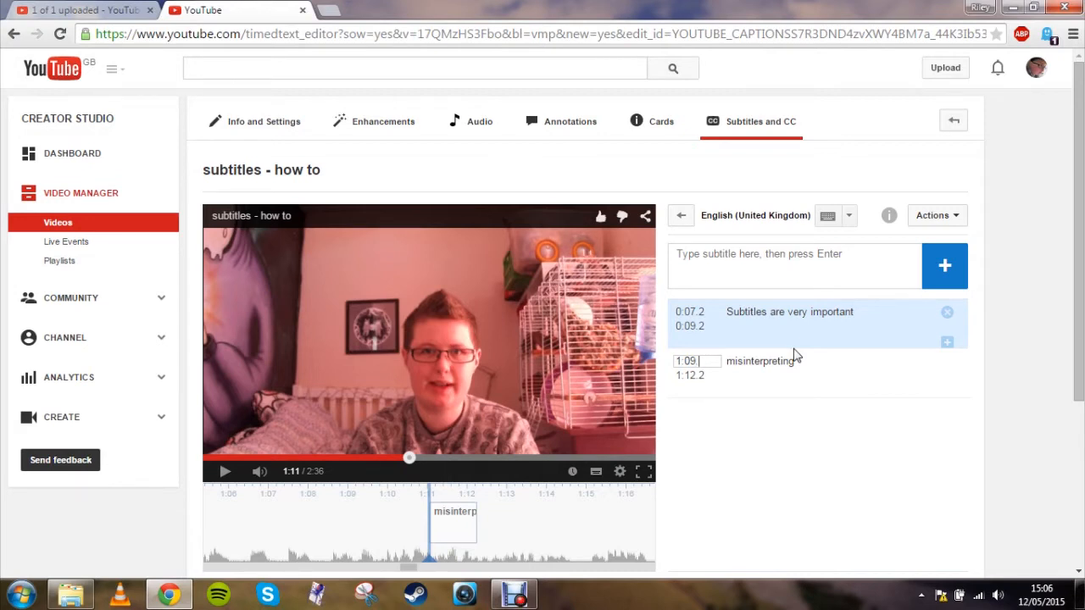
{"action": "left_click", "coordinate": [691, 374]}
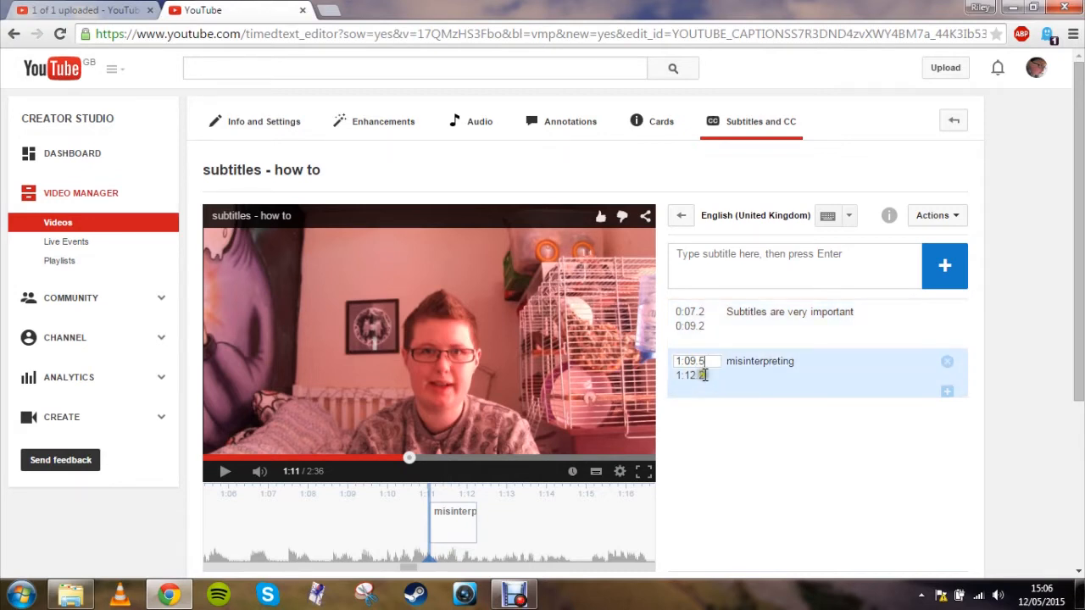
{"action": "left_click_drag", "start_coordinate": [706, 375], "coordinate": [684, 375]}
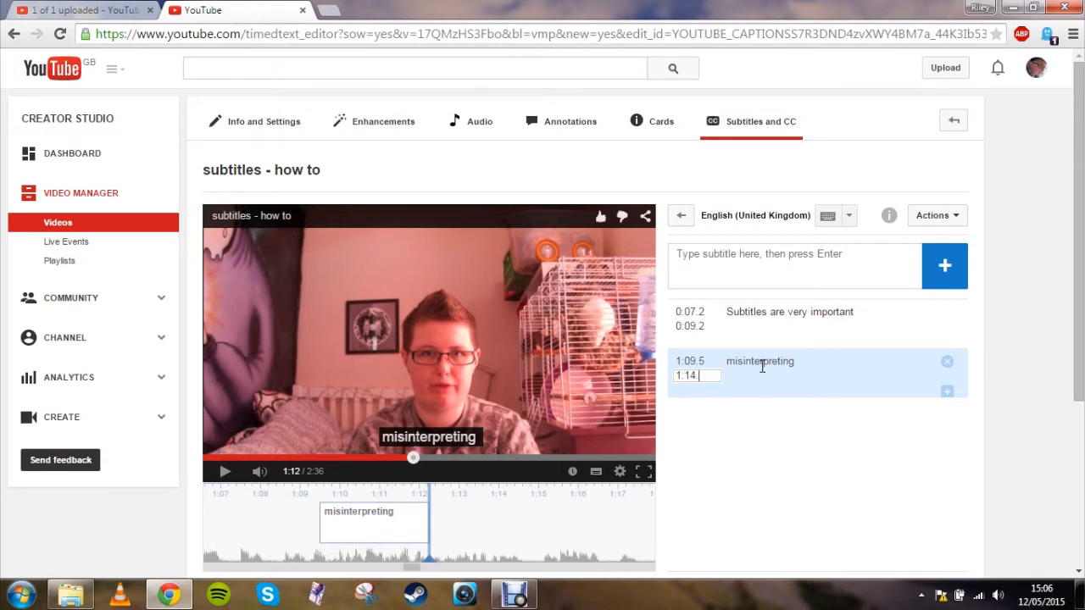
{"action": "left_click", "coordinate": [721, 439]}
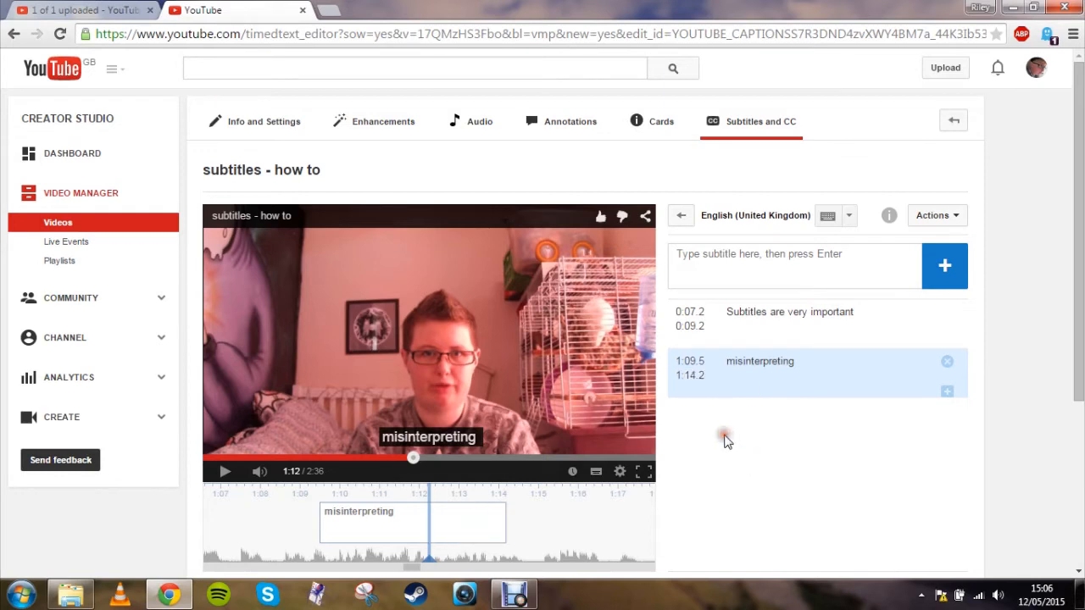
Play the video from about 1:08 to 1:15 to check the timing of the "misinterpreting" subtitle.
{"action": "mouse_move", "coordinate": [405, 459]}
{"action": "left_mouse_down"}
{"action": "mouse_move", "coordinate": [312, 464]}
{"action": "mouse_move", "coordinate": [387, 448]}
{"action": "mouse_move", "coordinate": [404, 456]}
{"action": "left_mouse_up"}
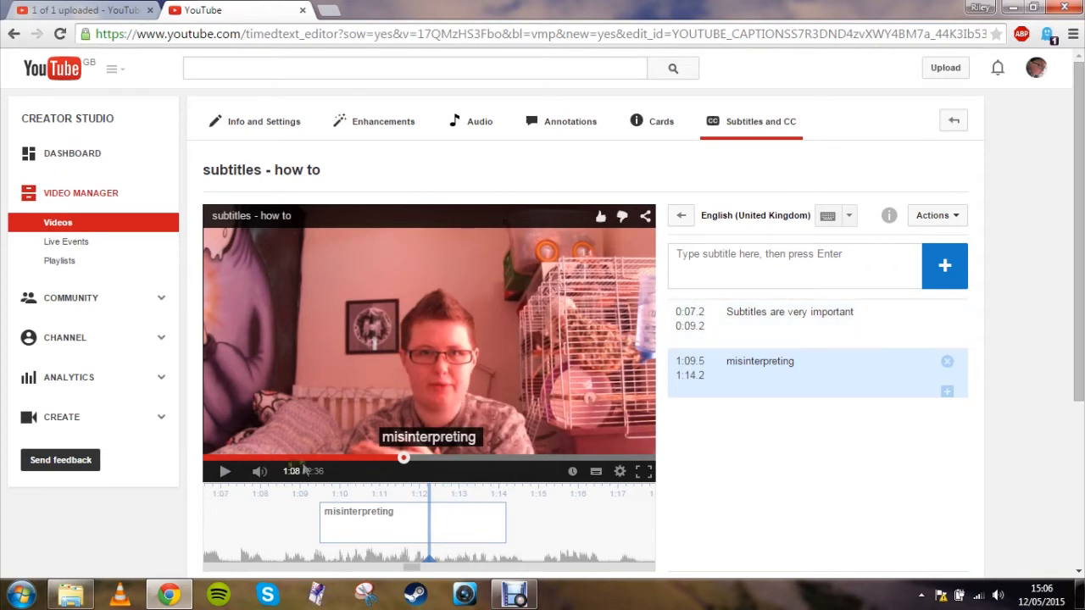
{"action": "left_click", "coordinate": [224, 473]}
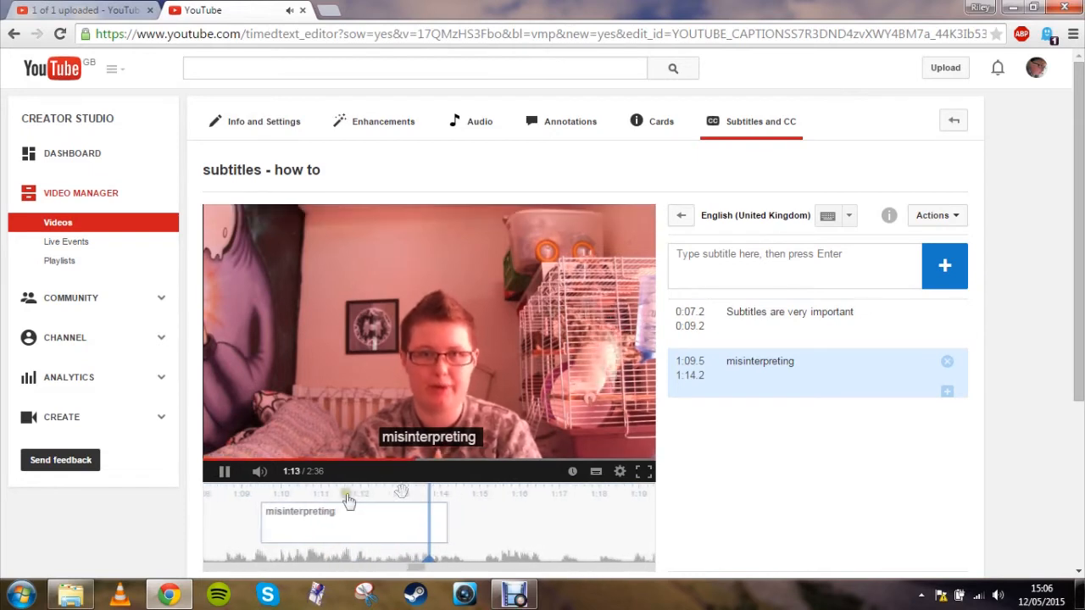
{"action": "left_click", "coordinate": [224, 473]}
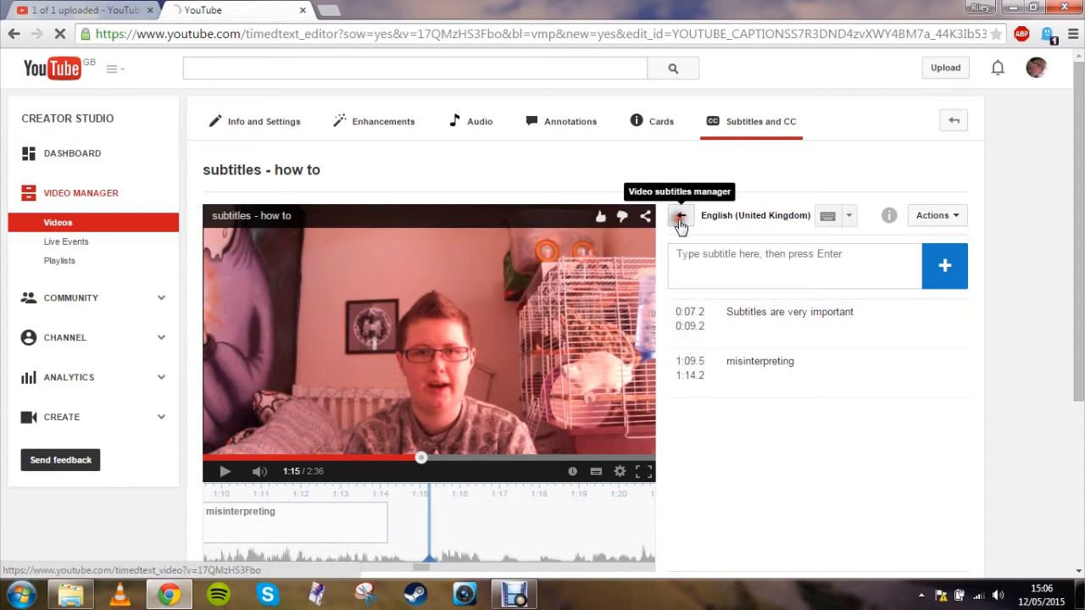
Return to the video's subtitles manager, glance at the English (United Kingdom) draft, and open the English (Automatic) track.
{"action": "left_click", "coordinate": [680, 222]}
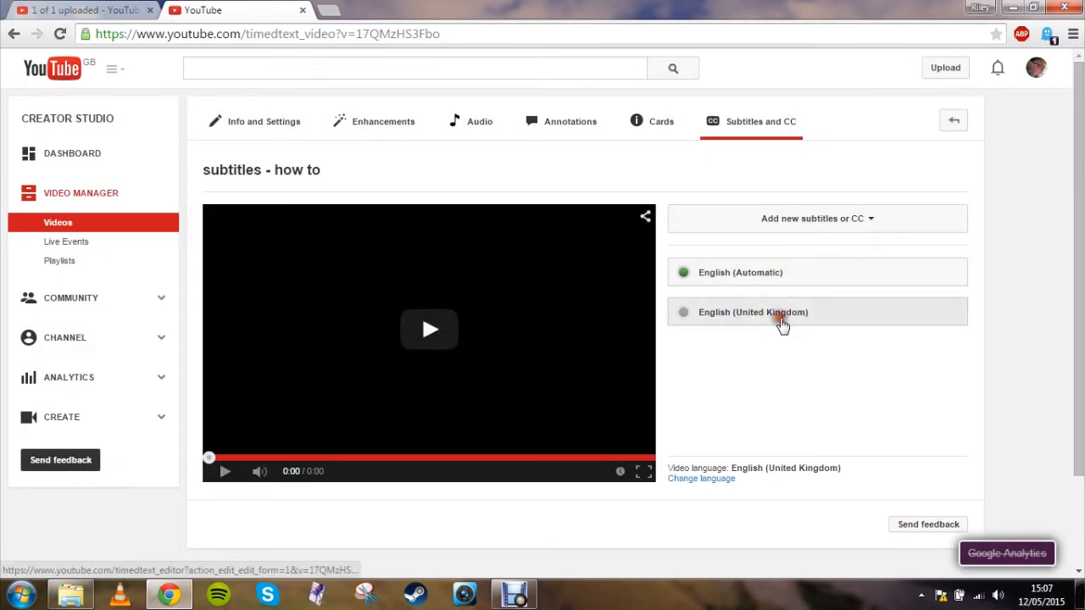
{"action": "left_click", "coordinate": [780, 315]}
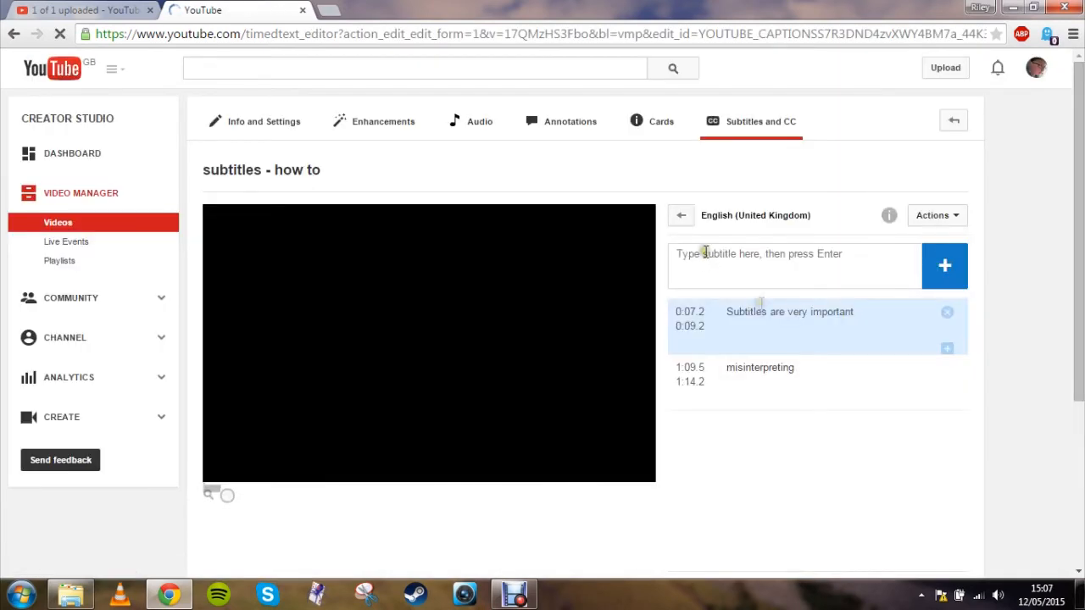
{"action": "left_click", "coordinate": [683, 215]}
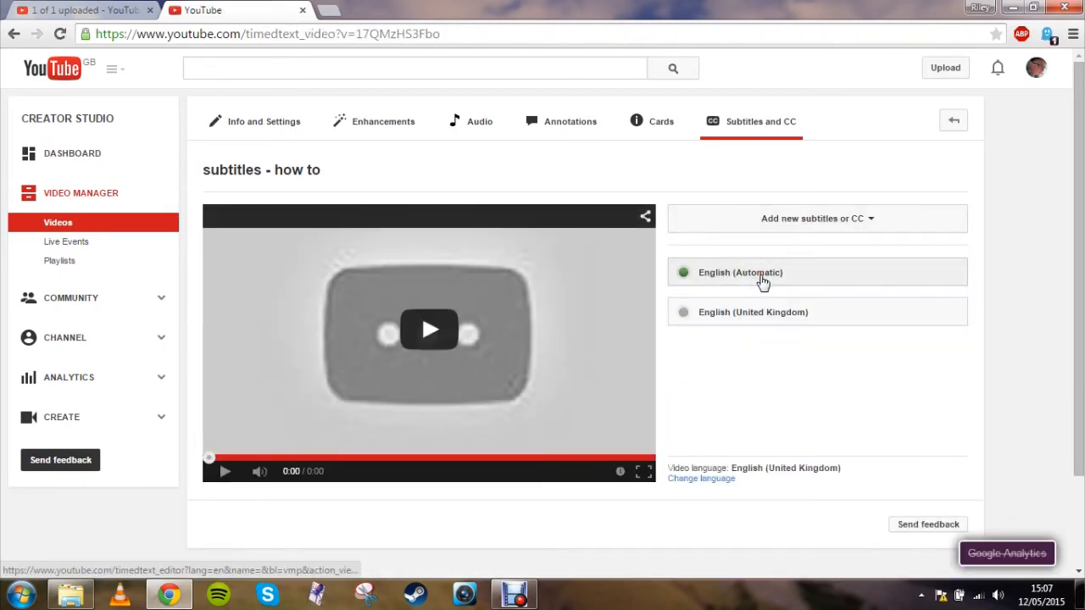
{"action": "left_click", "coordinate": [762, 281]}
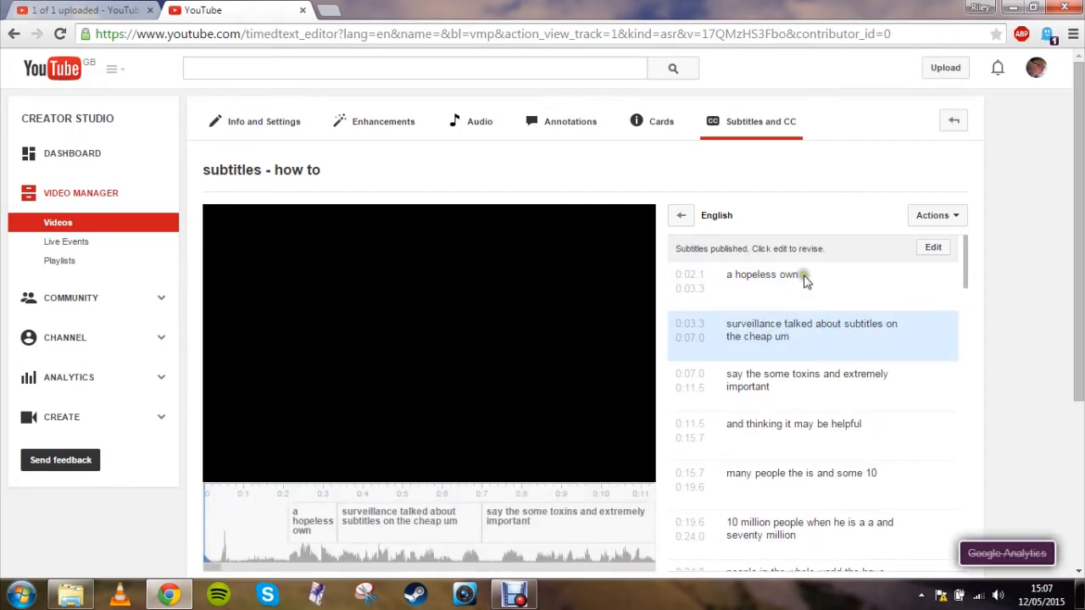
Look through the automatic English subtitles in the list and on the timeline, then return to the video's start.
{"action": "left_click", "coordinate": [796, 276]}
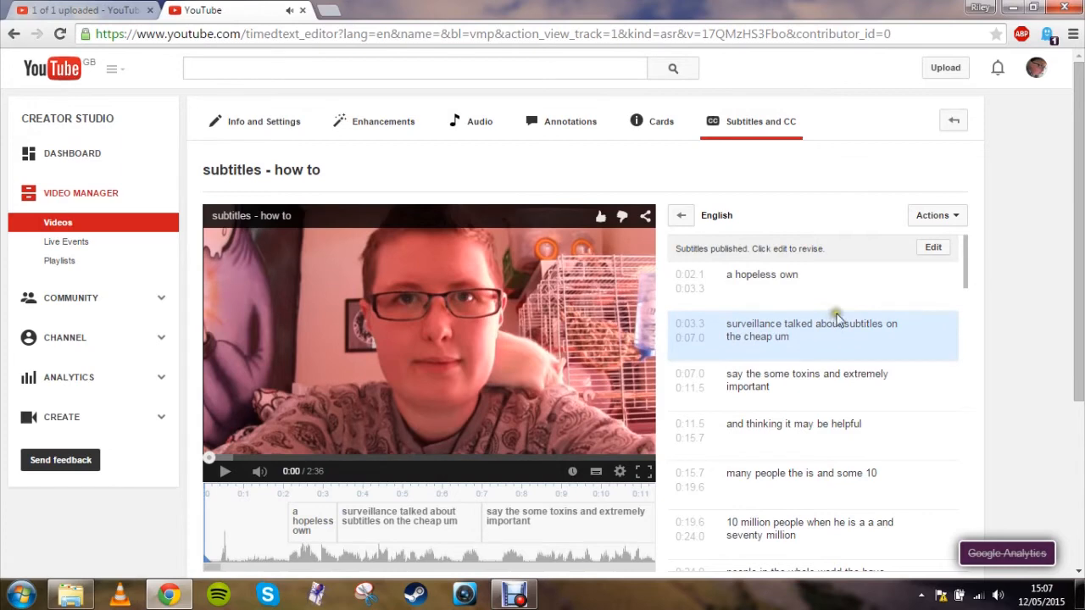
{"action": "scroll", "coordinate": [842, 324], "scroll_direction": "down", "scroll_amount": 3}
{"action": "scroll", "coordinate": [843, 329], "scroll_direction": "down", "scroll_amount": 4}
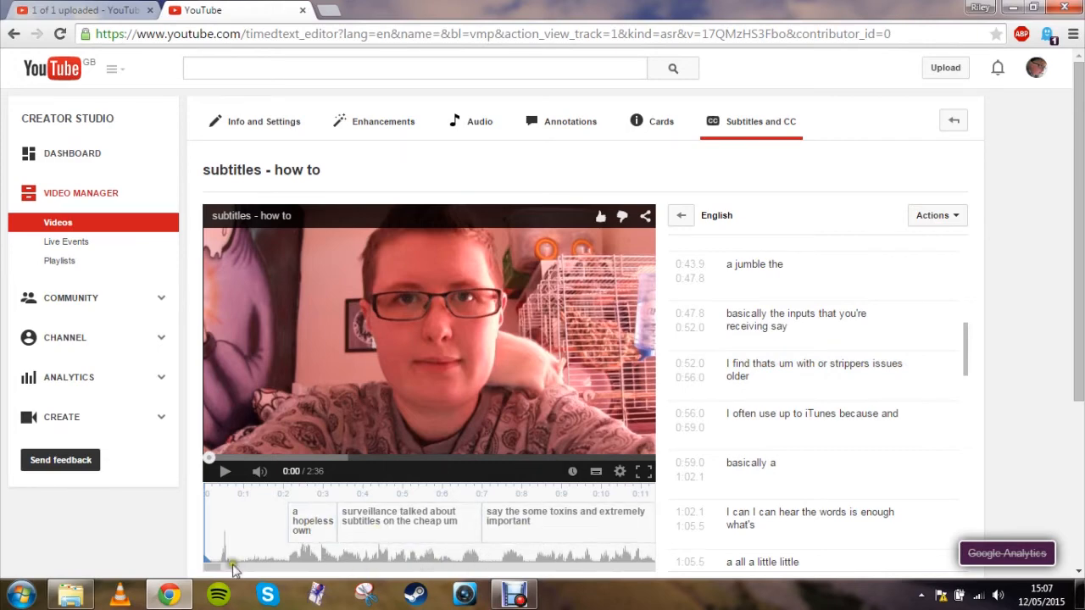
{"action": "left_click_drag", "start_coordinate": [218, 567], "coordinate": [405, 583]}
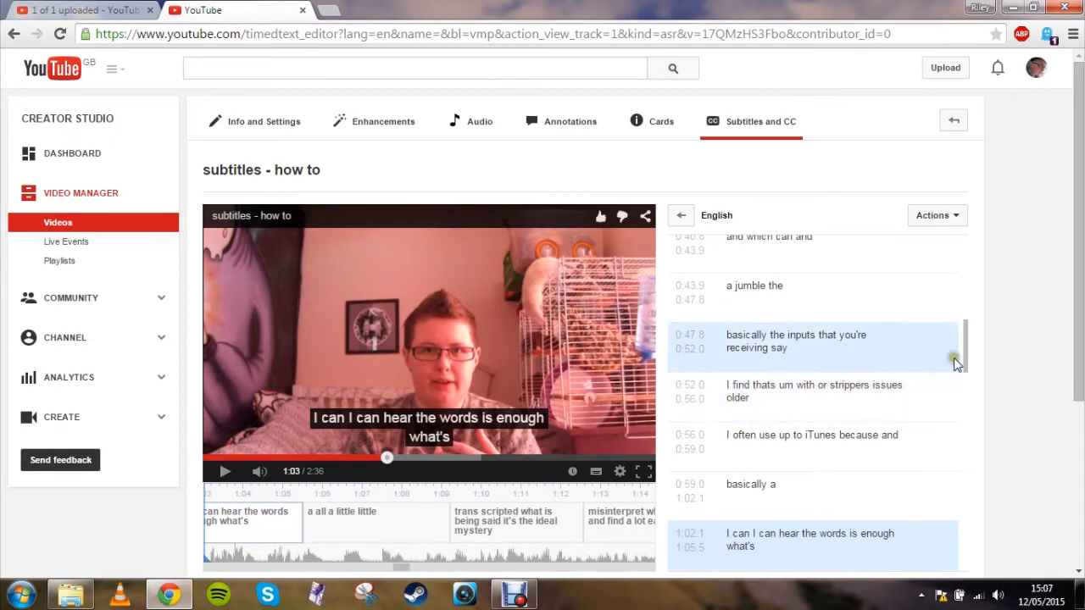
{"action": "left_click_drag", "start_coordinate": [965, 370], "coordinate": [970, 254]}
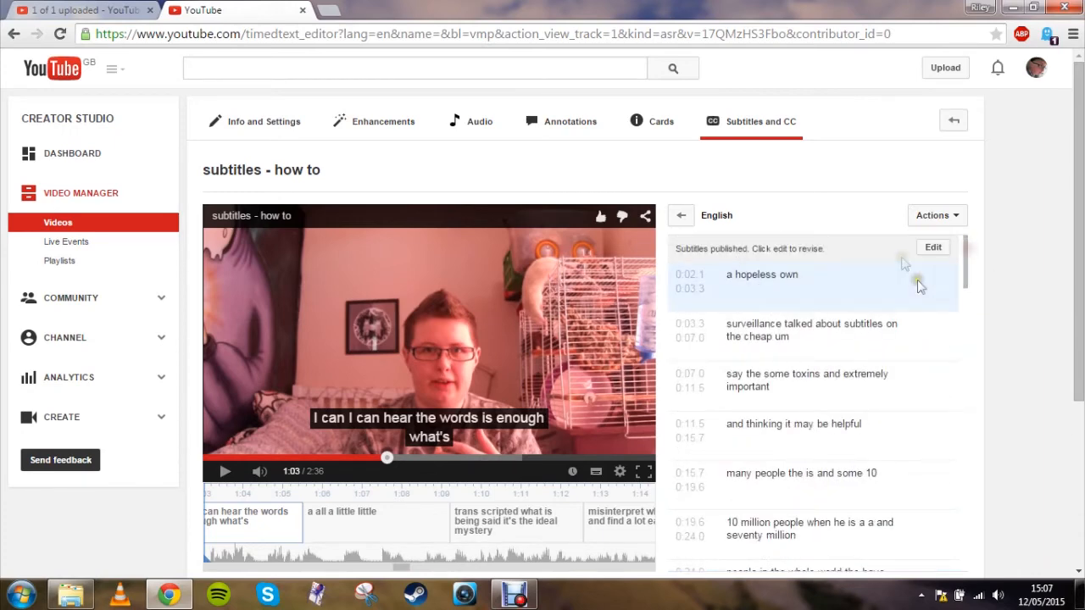
{"action": "left_click_drag", "start_coordinate": [406, 566], "coordinate": [208, 566]}
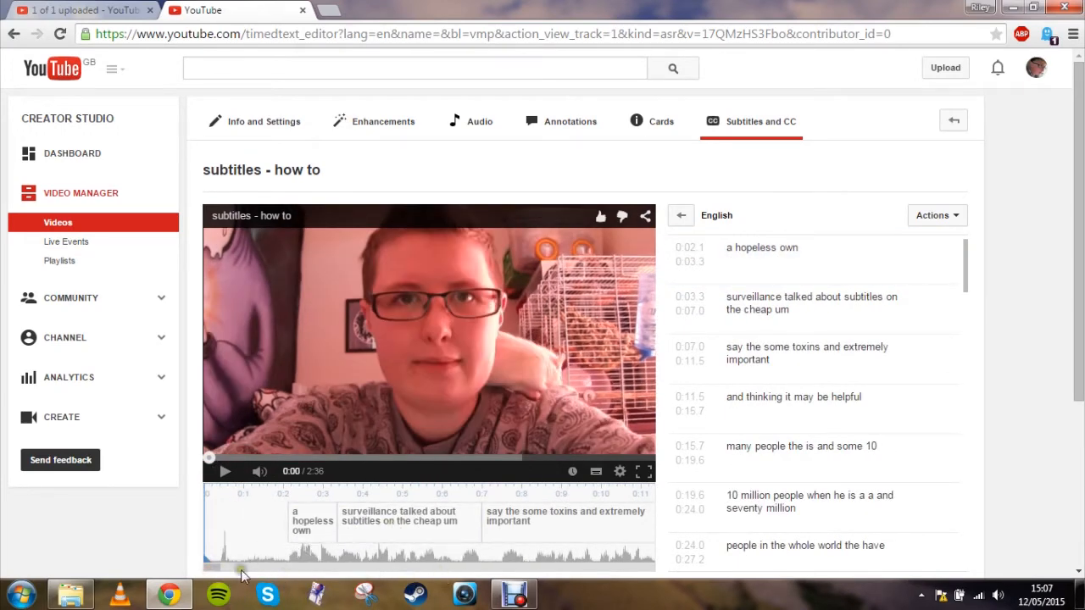
Play the video from 0:07 to 0:11 to compare the speech with the automatic subtitle "say the some toxins and extremely important".
{"action": "mouse_move", "coordinate": [211, 566]}
{"action": "left_mouse_down"}
{"action": "mouse_move", "coordinate": [238, 575]}
{"action": "mouse_move", "coordinate": [228, 569]}
{"action": "left_mouse_up"}
{"action": "left_click", "coordinate": [291, 491]}
{"action": "left_click", "coordinate": [298, 490]}
{"action": "left_click_drag", "start_coordinate": [292, 551], "coordinate": [296, 553]}
{"action": "left_click", "coordinate": [302, 554]}
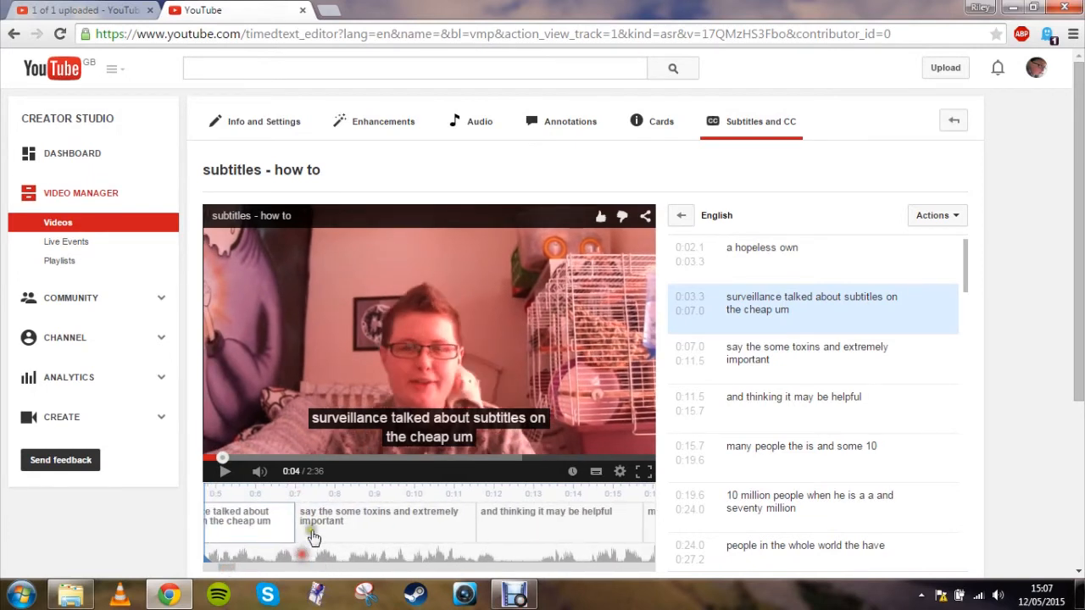
{"action": "left_click", "coordinate": [294, 461]}
{"action": "left_click_drag", "start_coordinate": [294, 460], "coordinate": [239, 459]}
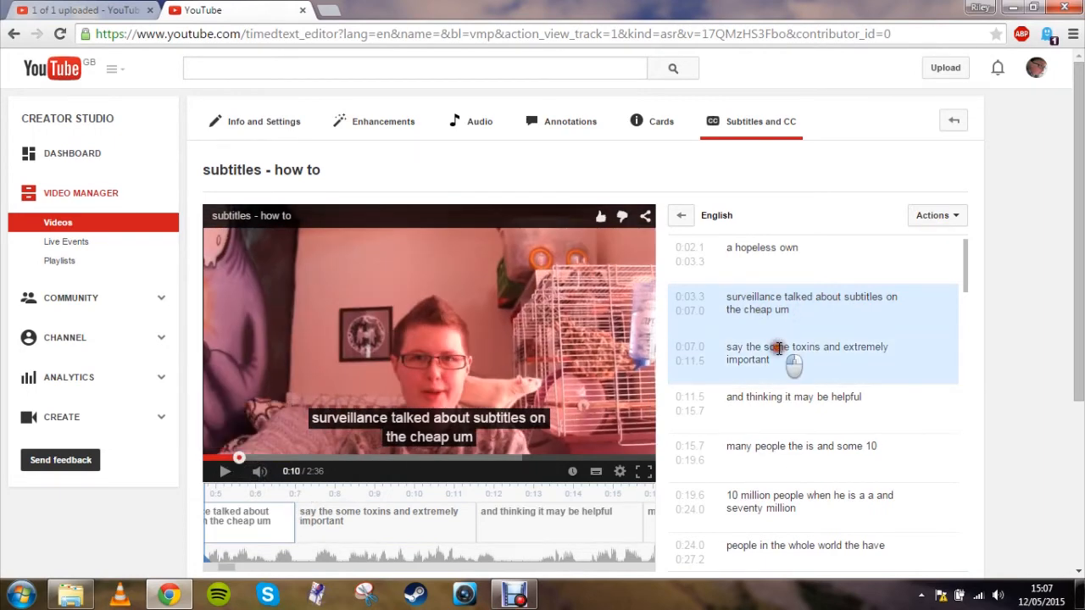
{"action": "double_click", "coordinate": [775, 347]}
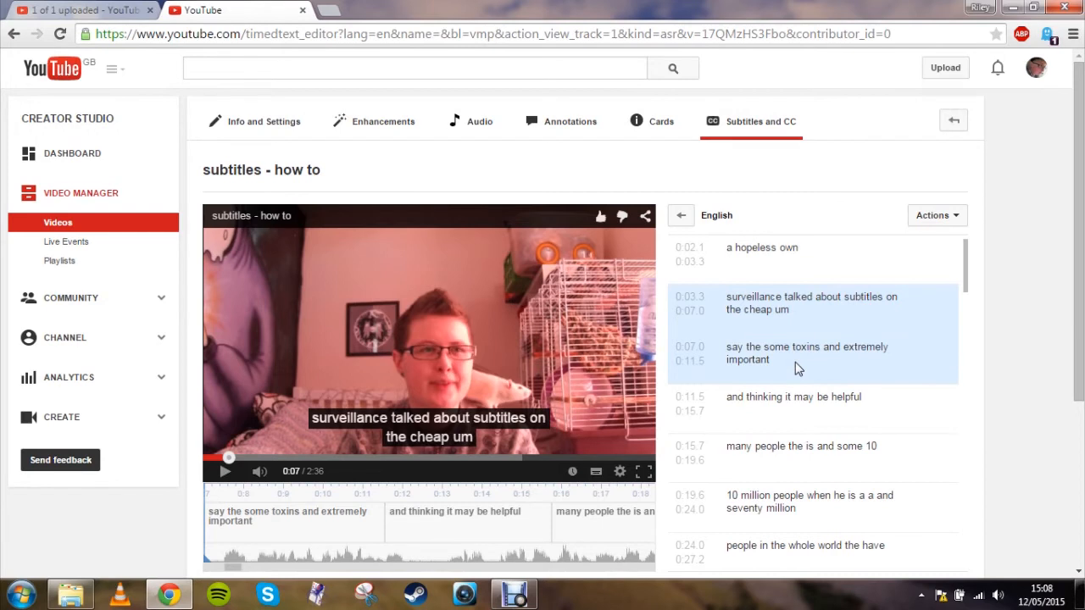
{"action": "left_click", "coordinate": [225, 472]}
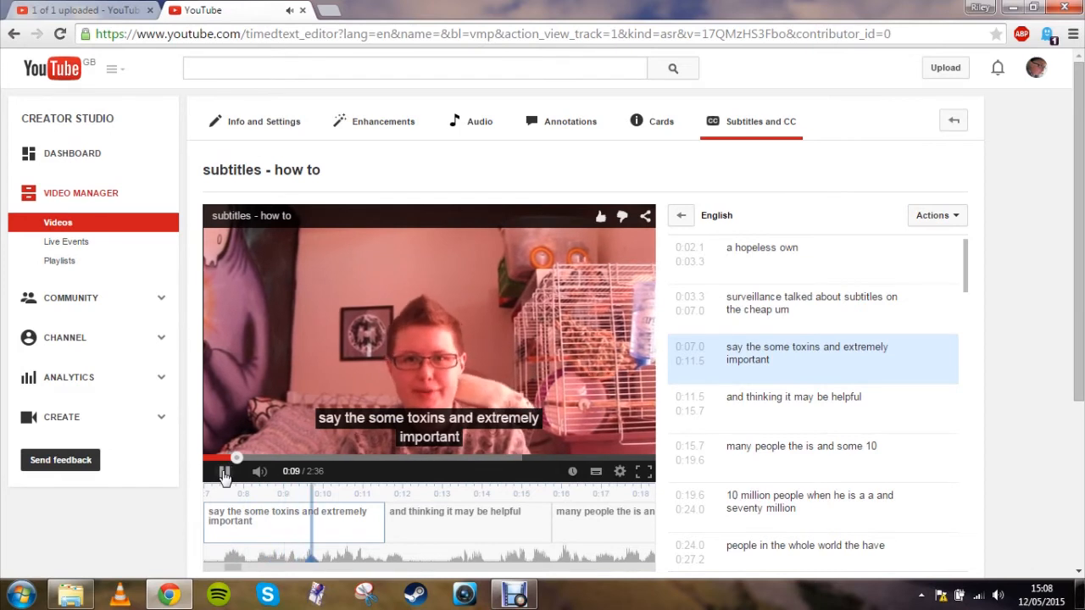
{"action": "left_click", "coordinate": [222, 472]}
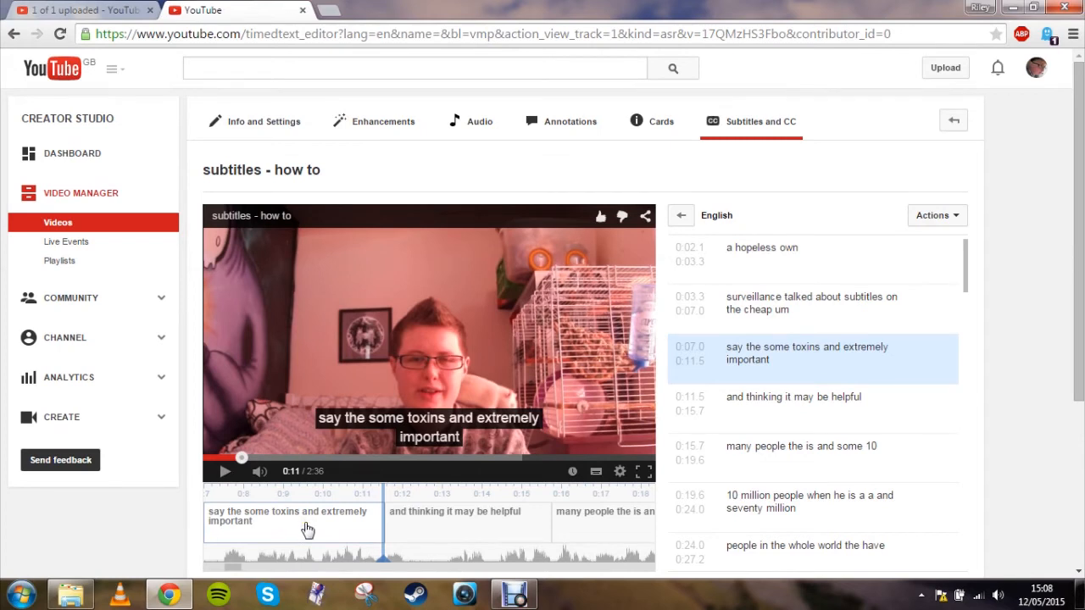
Try to edit the text of the 0:07.0 subtitle directly in the published automatic track.
{"action": "left_click", "coordinate": [771, 360]}
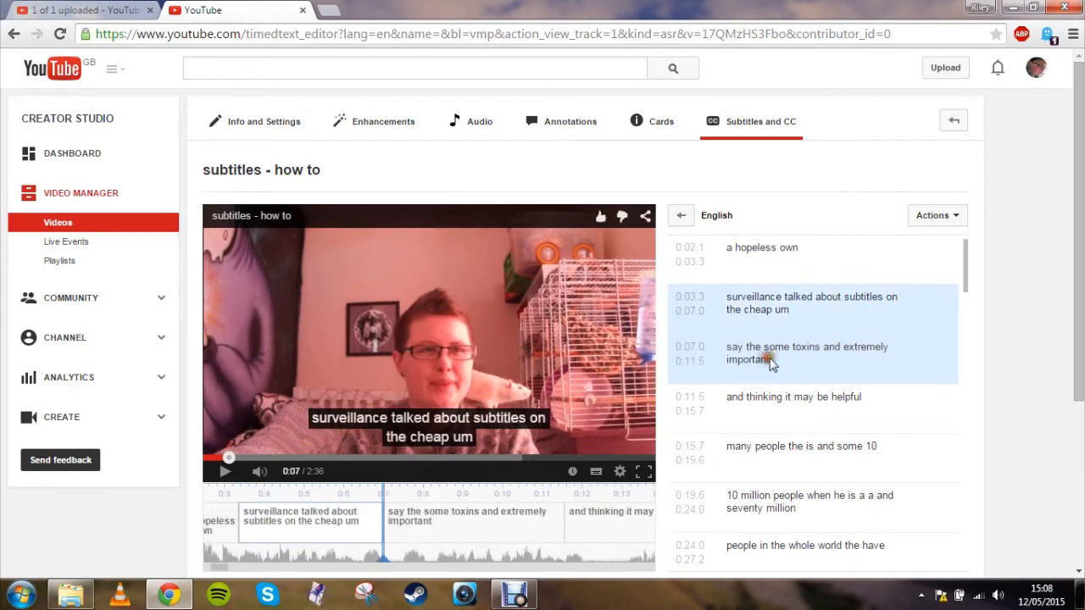
{"action": "double_click", "coordinate": [771, 359]}
{"action": "left_click", "coordinate": [718, 359]}
{"action": "left_click", "coordinate": [948, 217]}
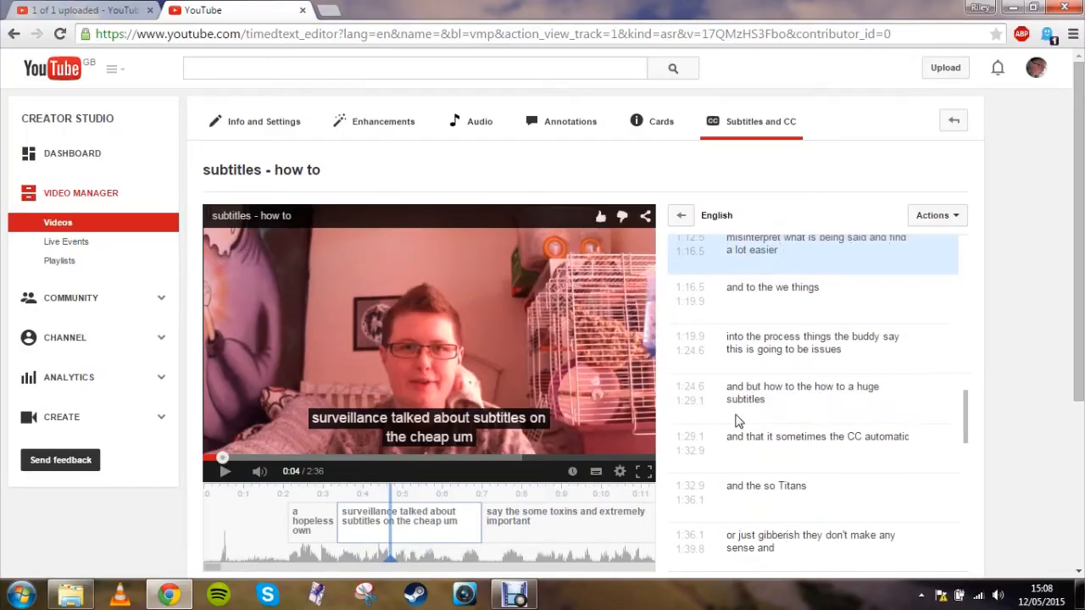
{"action": "scroll", "coordinate": [734, 416], "scroll_direction": "up", "scroll_amount": 15}
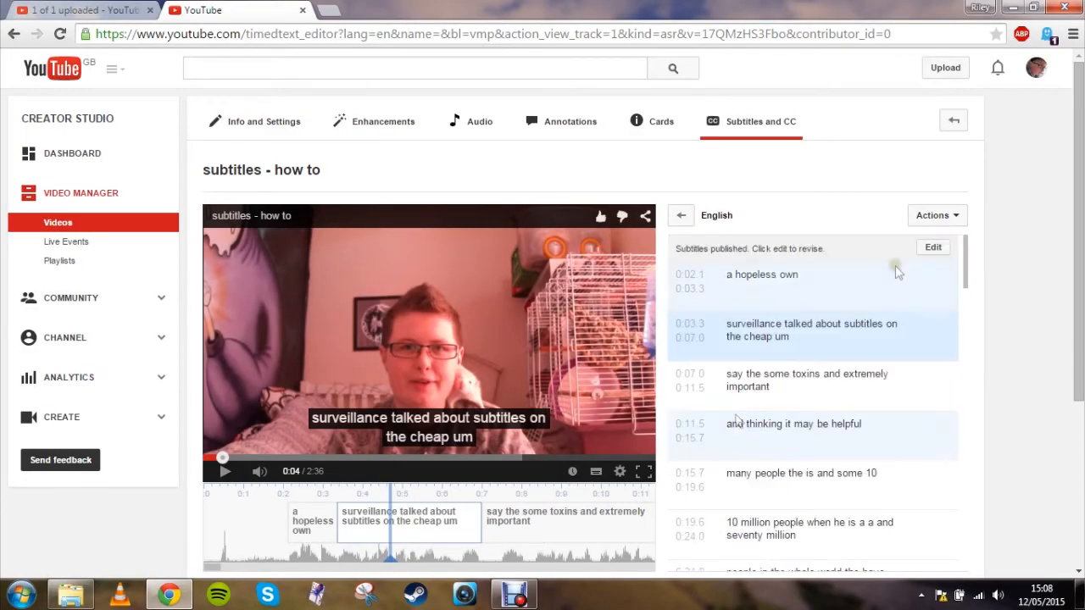
Open the automatic English track for editing and delete the subtitles "a hopeless own" and "surveillance talked about subtitles on the cheap um".
{"action": "left_click", "coordinate": [932, 248]}
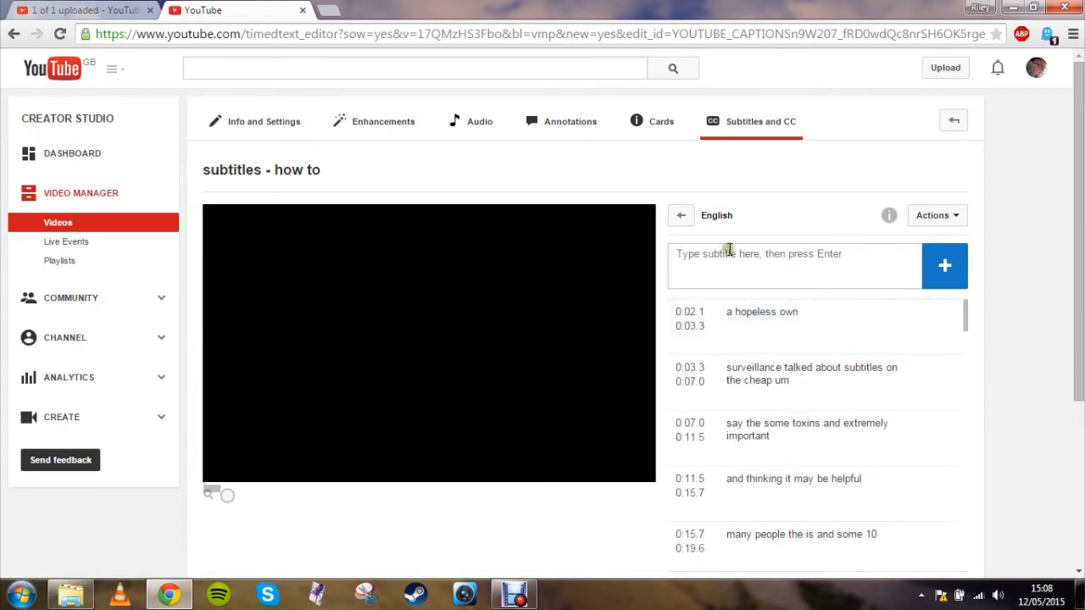
{"action": "left_click", "coordinate": [718, 325]}
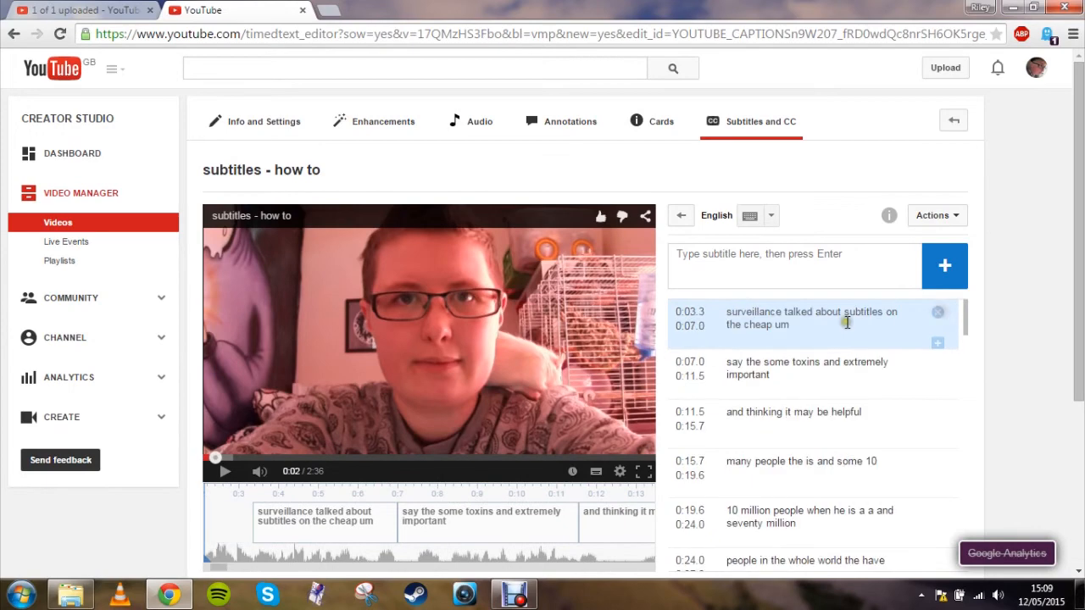
{"action": "left_click", "coordinate": [937, 316]}
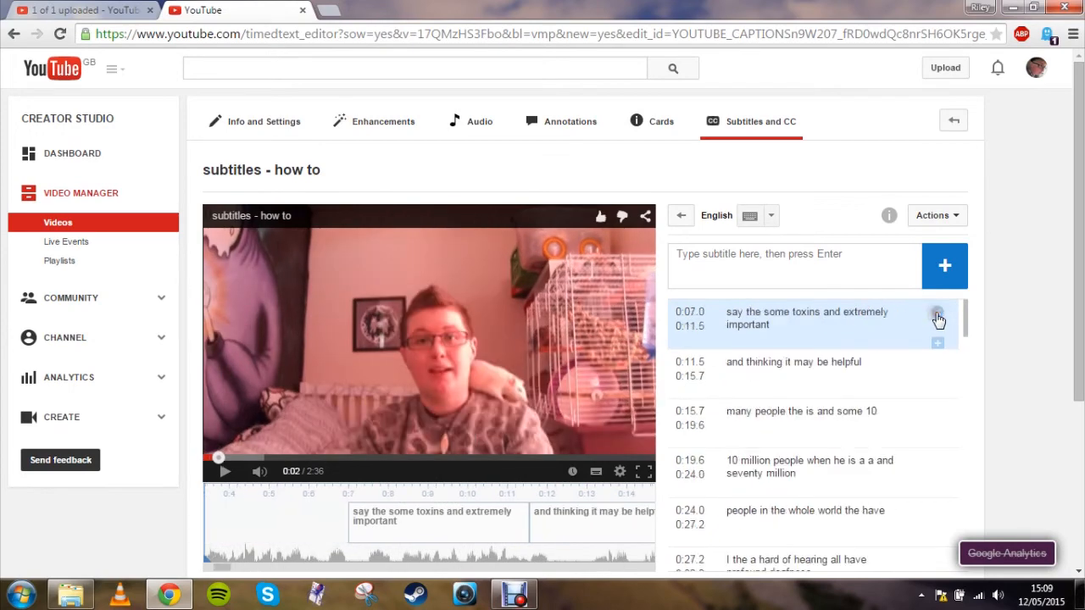
Replace the text of the 0:07.0 subtitle with "I like my rats they are my best buddies".
{"action": "left_click", "coordinate": [766, 314]}
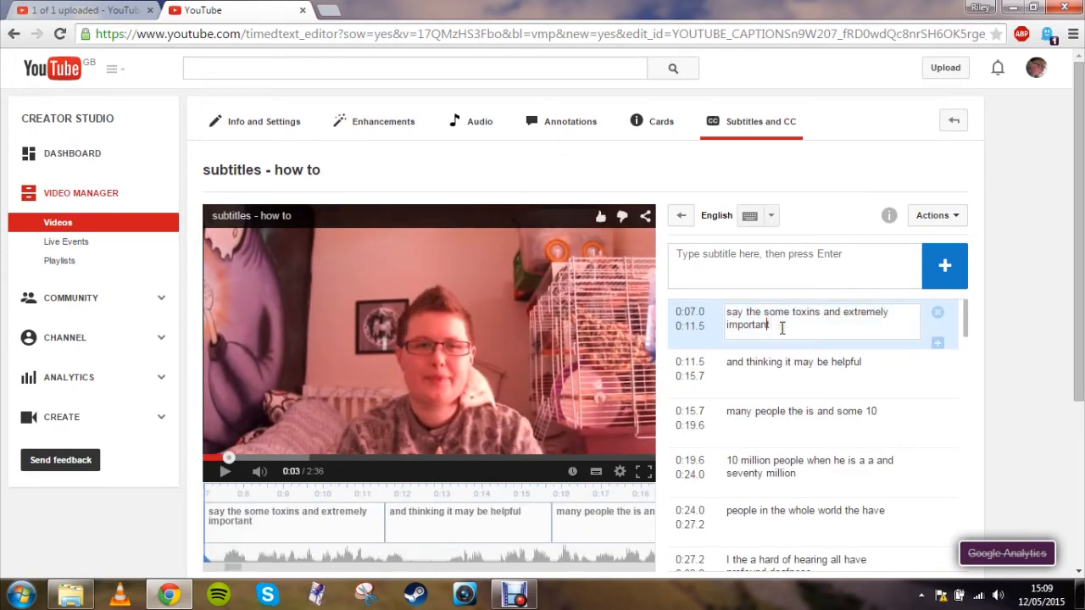
{"action": "left_click_drag", "start_coordinate": [772, 326], "coordinate": [727, 310]}
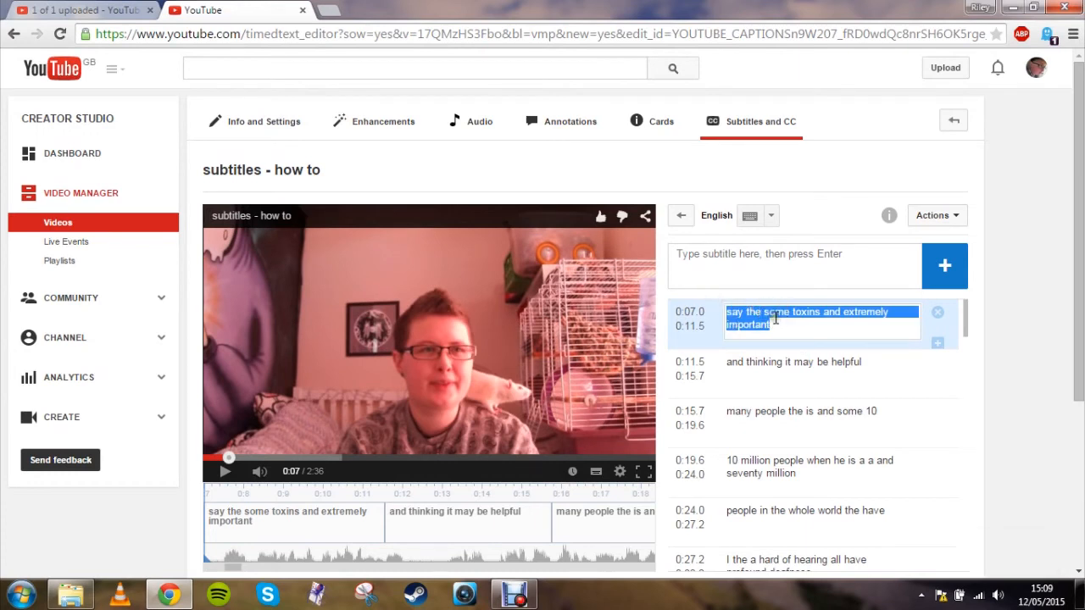
{"action": "key", "text": "BackSpace"}
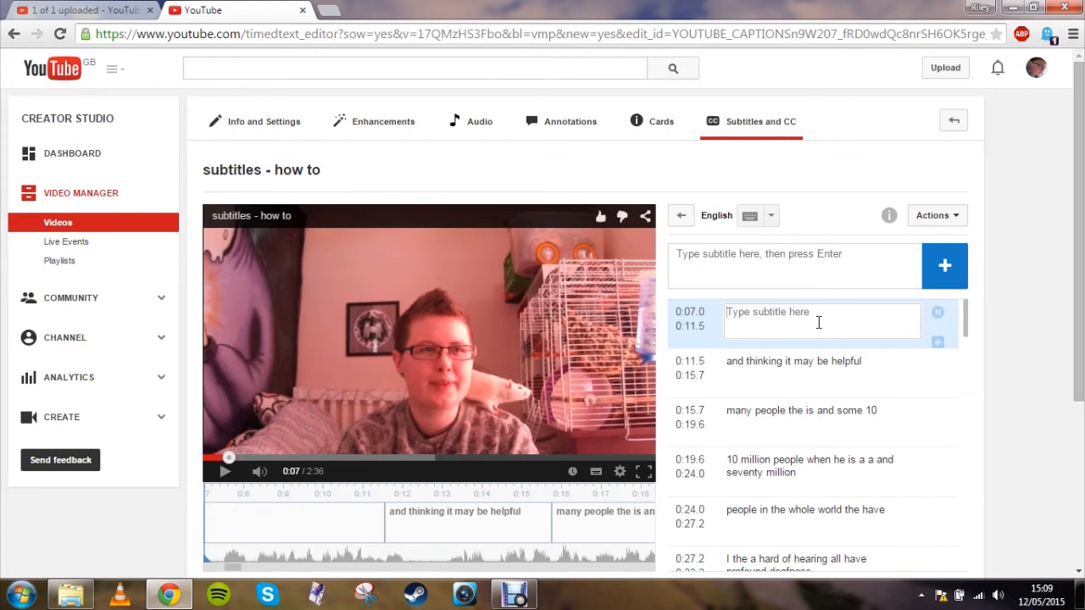
{"action": "type", "text": "I like m"}
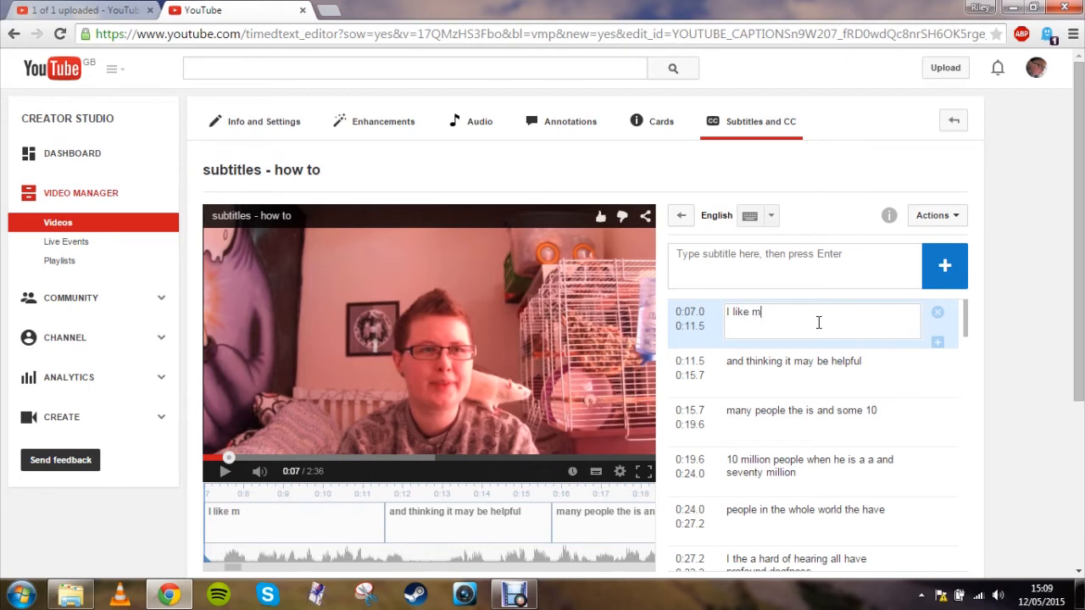
{"action": "type", "text": "y rats they are my best buddies"}
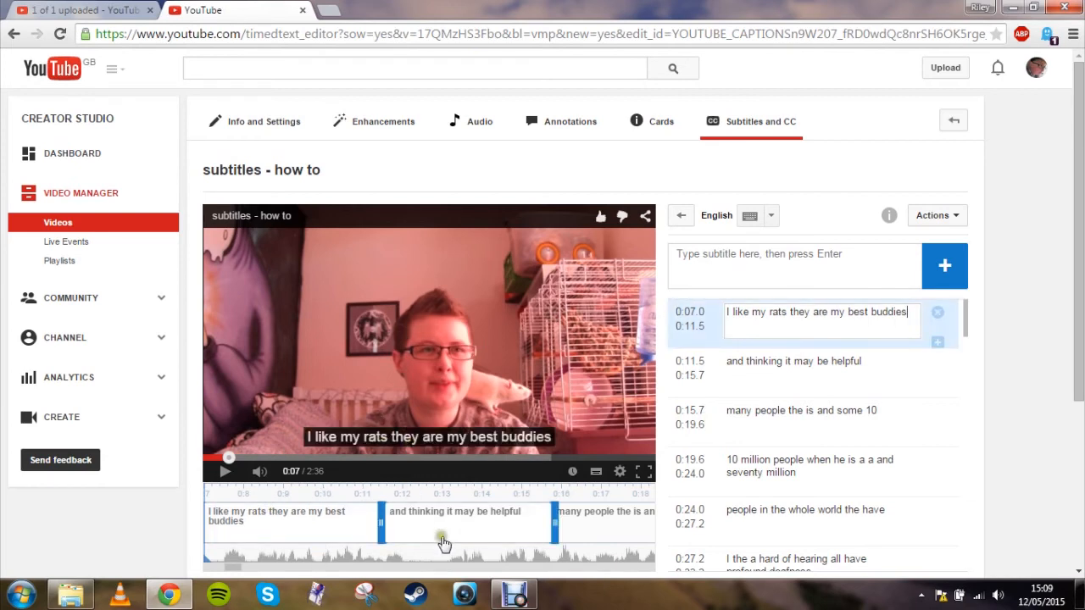
{"action": "left_click", "coordinate": [446, 568]}
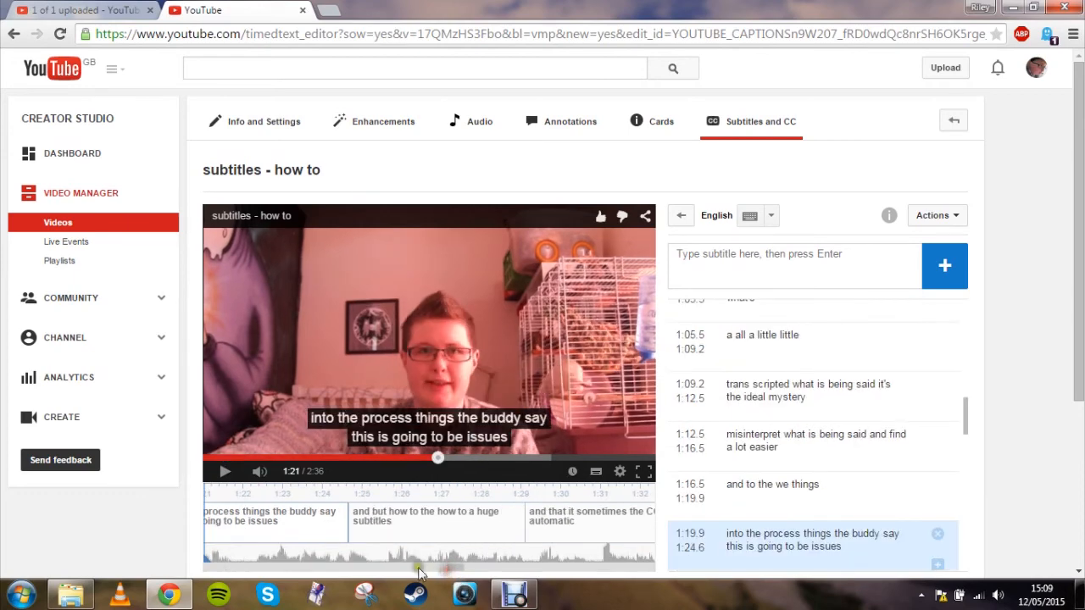
Set the start time of the subtitle "I like my rats they are my best buddies" to 0:07.5.
{"action": "left_click_drag", "start_coordinate": [447, 569], "coordinate": [225, 579]}
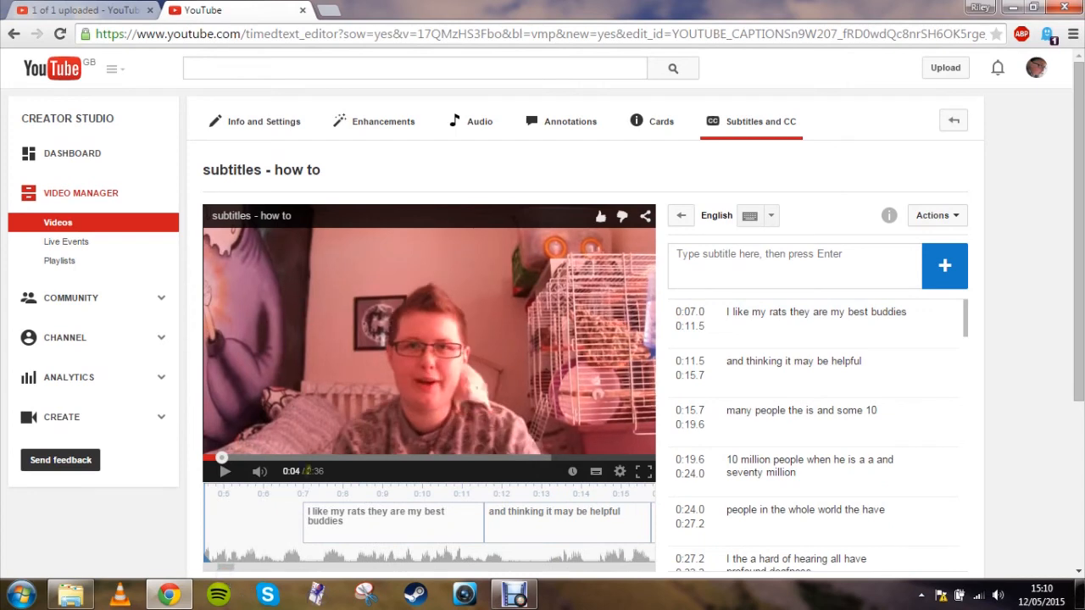
{"action": "left_click", "coordinate": [310, 515]}
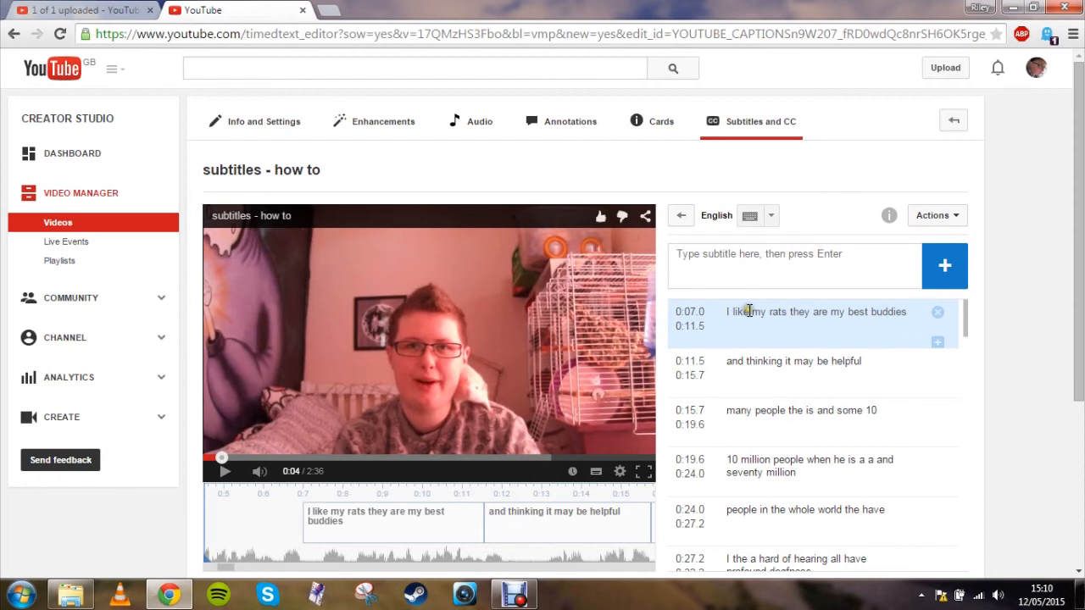
{"action": "left_click", "coordinate": [691, 314]}
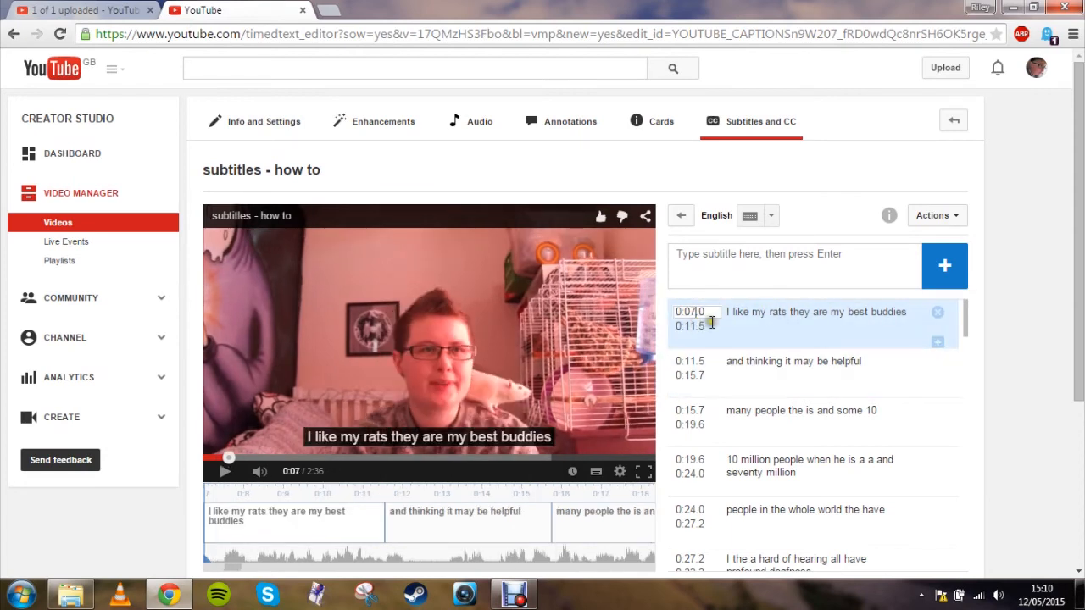
{"action": "left_click", "coordinate": [707, 326]}
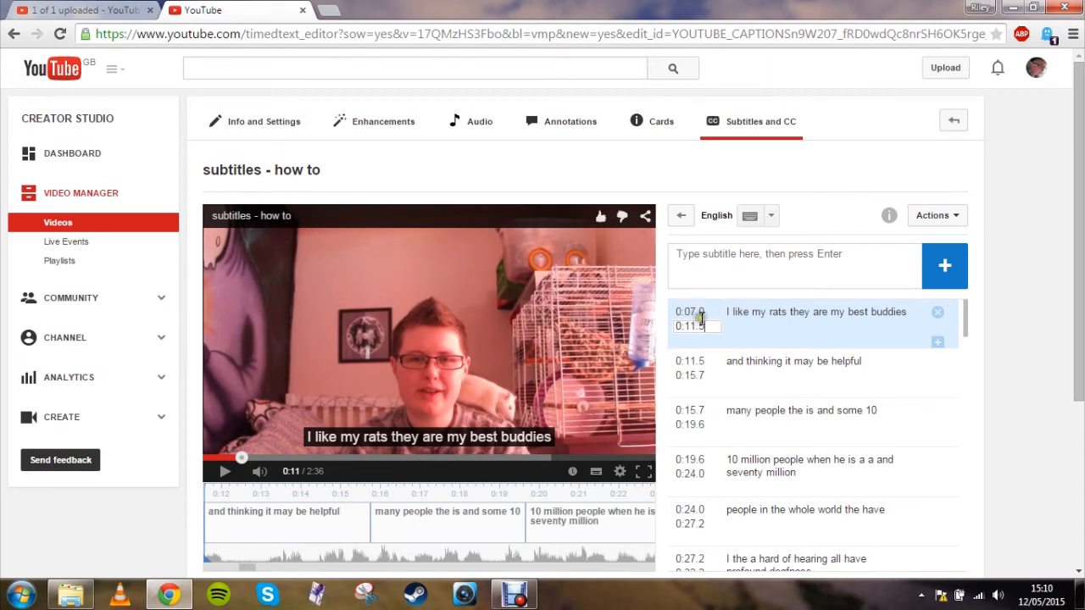
{"action": "left_click", "coordinate": [694, 312]}
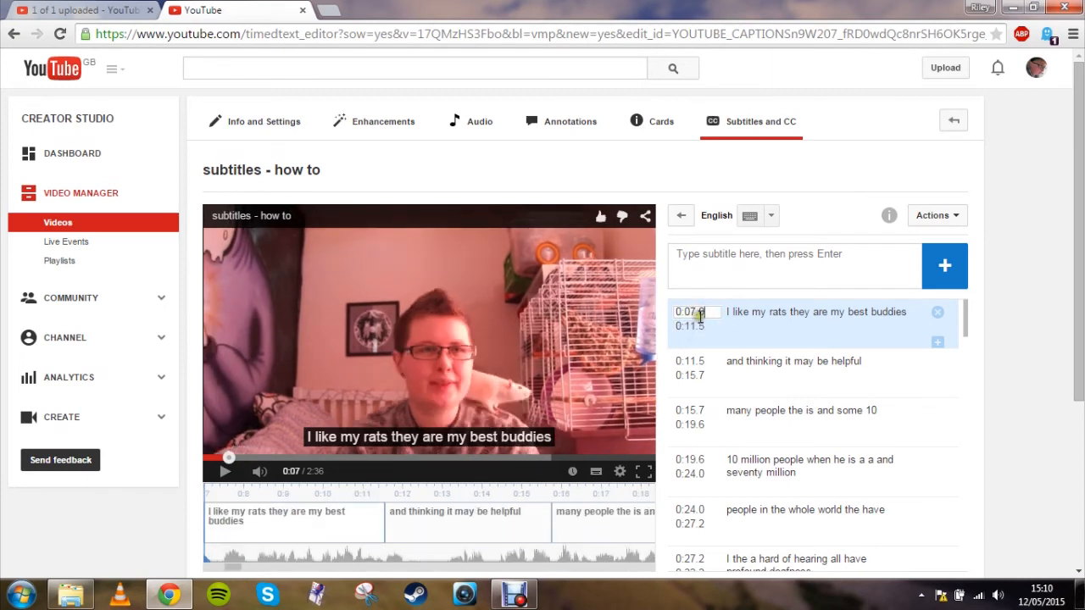
{"action": "left_click_drag", "start_coordinate": [696, 312], "coordinate": [687, 312]}
{"action": "type", "text": "07."}
{"action": "key", "text": "BackSpace"}
{"action": "key", "text": "BackSpace"}
{"action": "key", "text": "BackSpace"}
{"action": "key", "text": "BackSpace"}
{"action": "type", "text": "7.05"}
{"action": "left_click", "coordinate": [777, 368]}
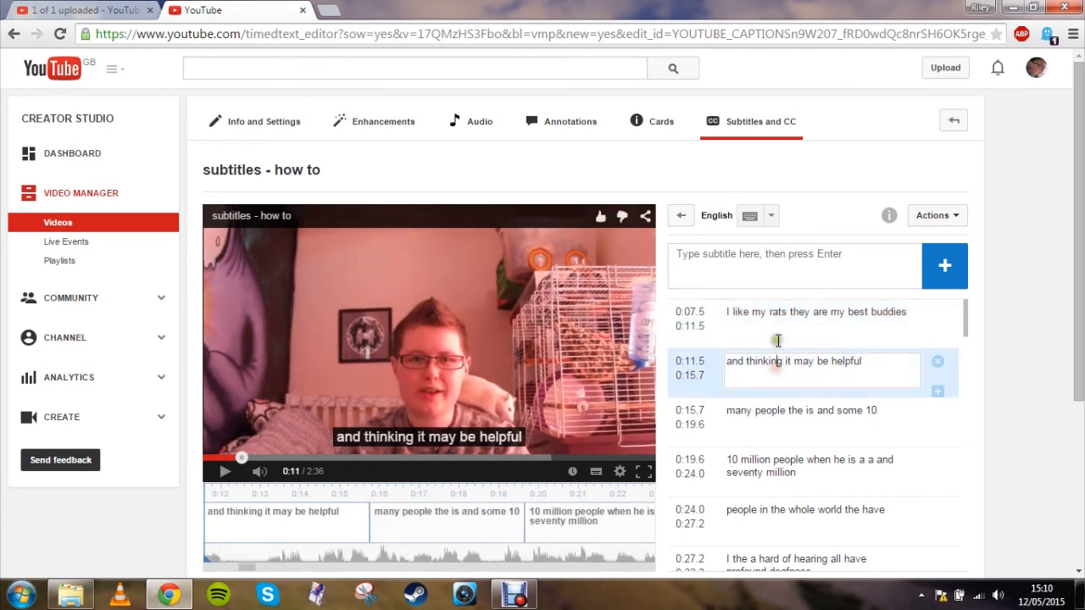
{"action": "left_click", "coordinate": [778, 331]}
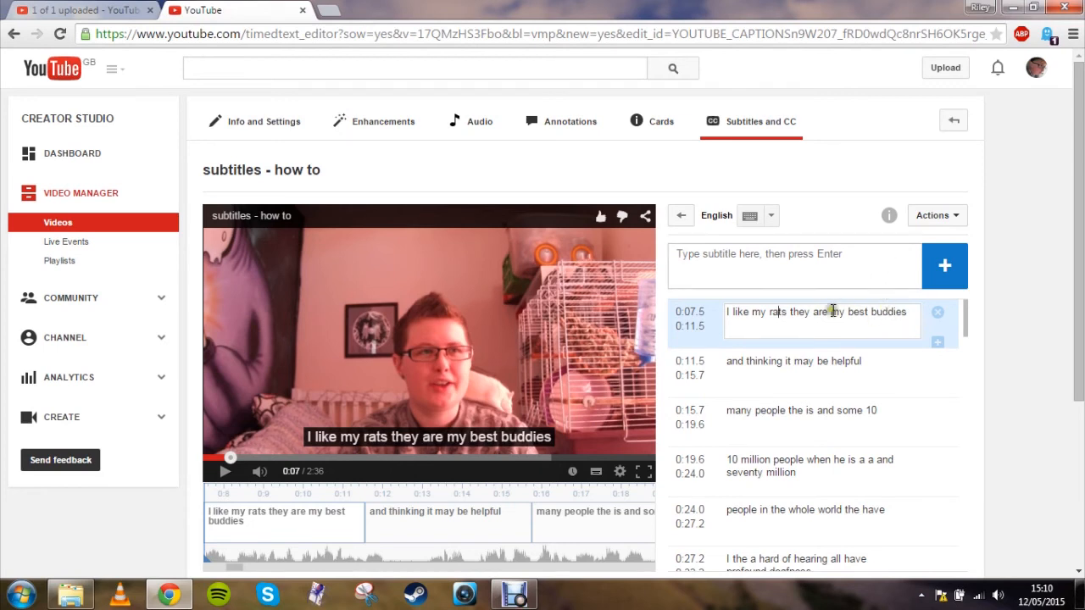
Publish the edited English subtitles, then view the original English (Automatic) track and return to the subtitle track list.
{"action": "left_click", "coordinate": [683, 218]}
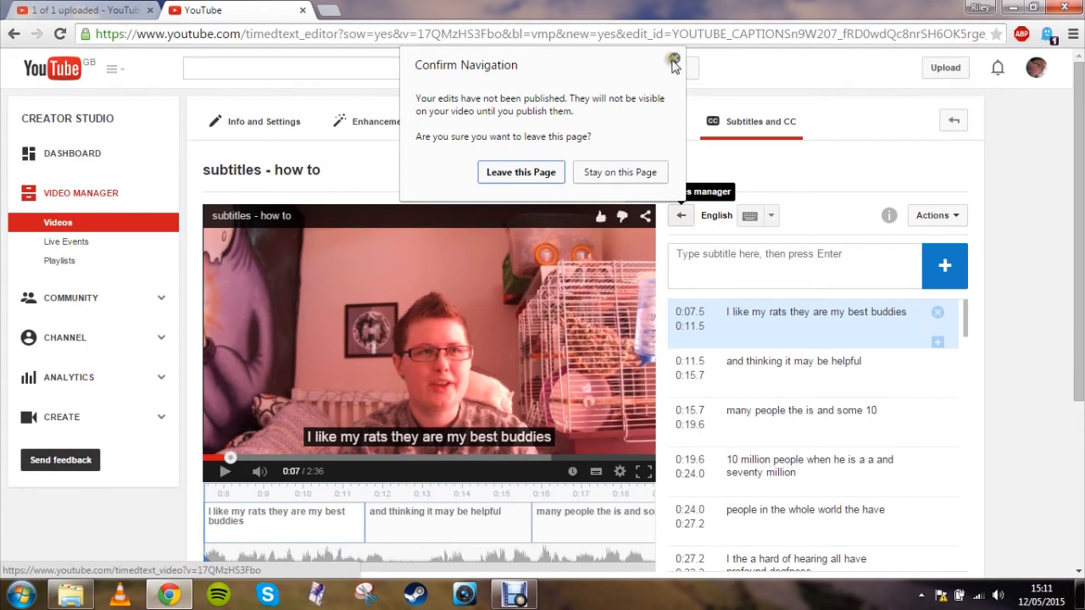
{"action": "left_click", "coordinate": [602, 172]}
{"action": "scroll", "coordinate": [829, 251], "scroll_direction": "down", "scroll_amount": 2}
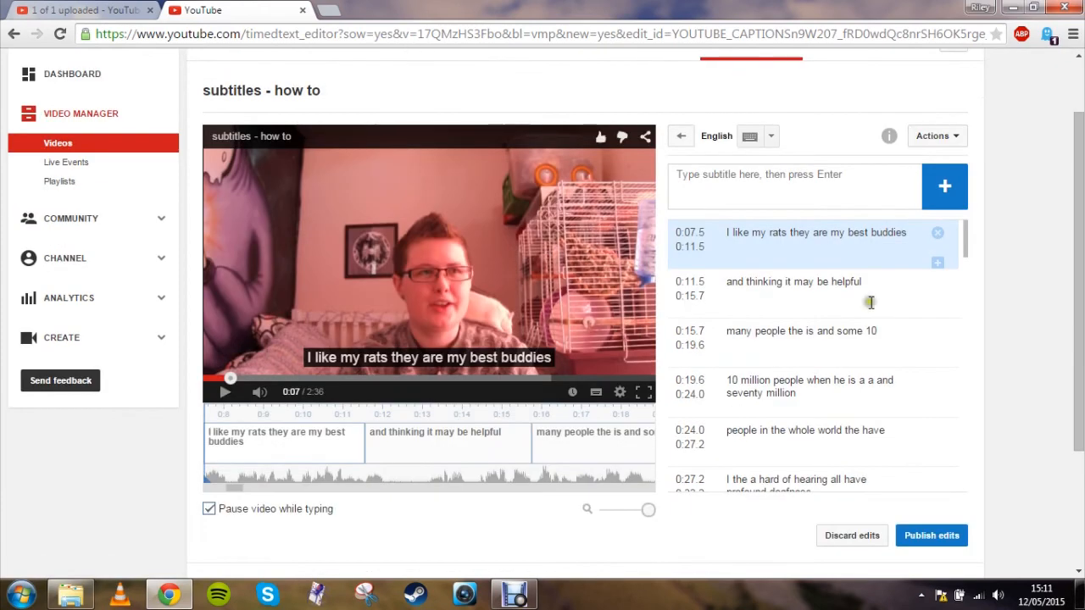
{"action": "left_click", "coordinate": [932, 537]}
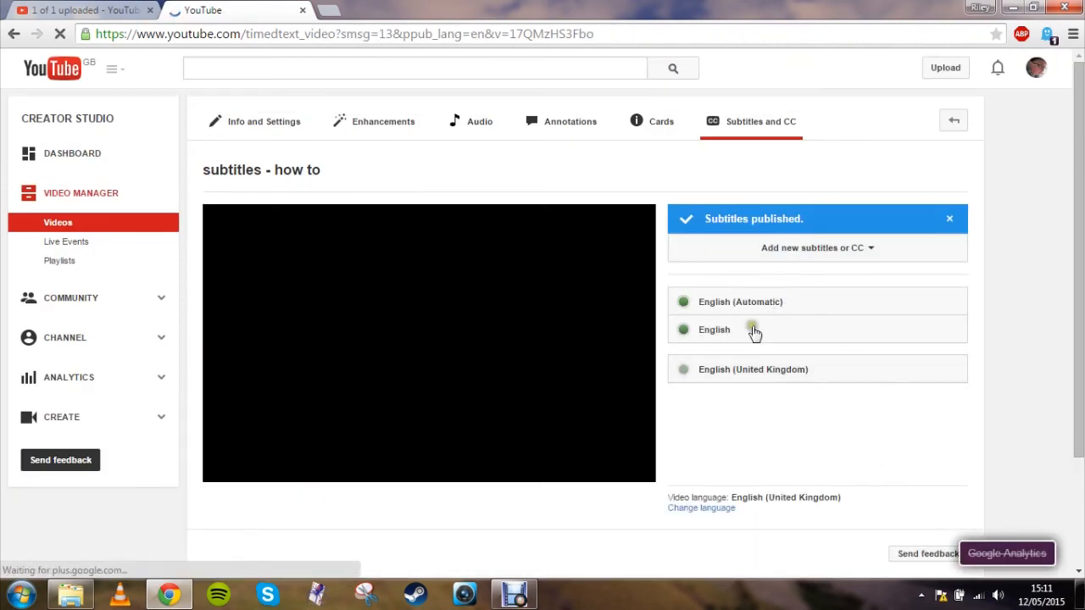
{"action": "left_click", "coordinate": [770, 307]}
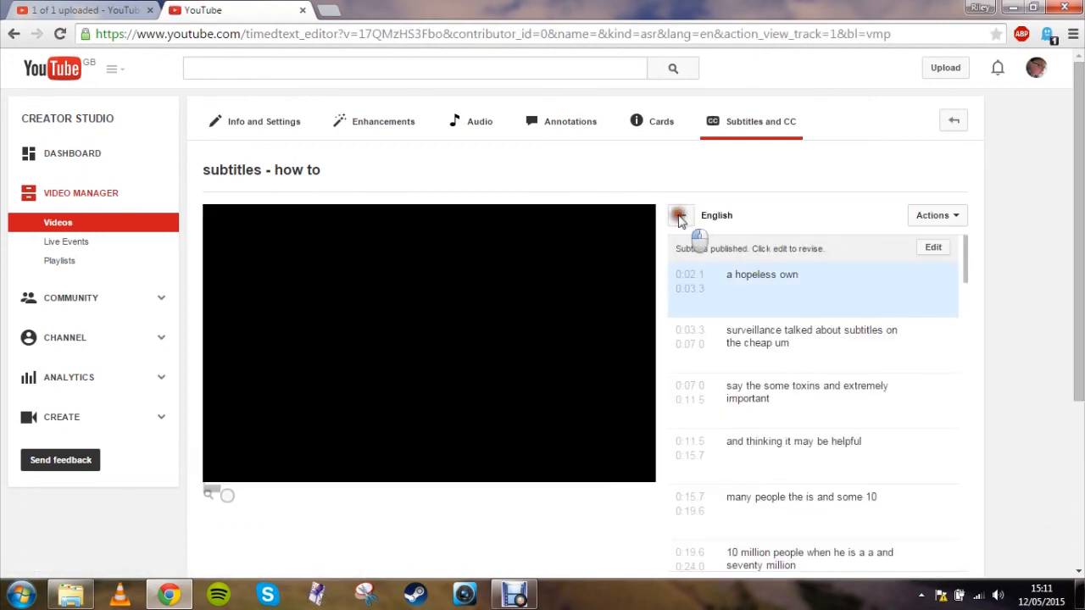
{"action": "left_click", "coordinate": [678, 218]}
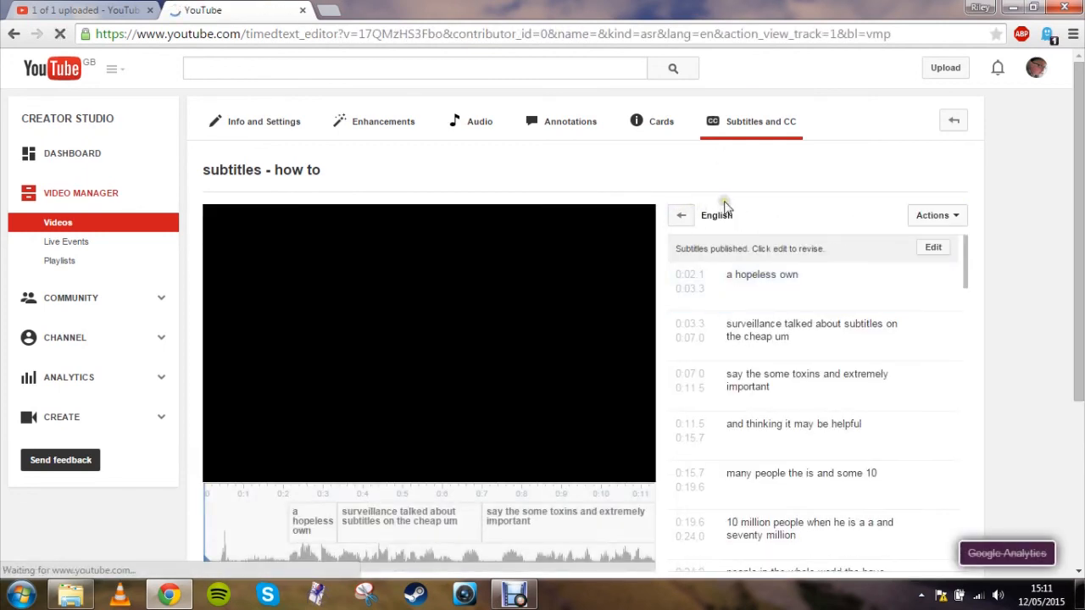